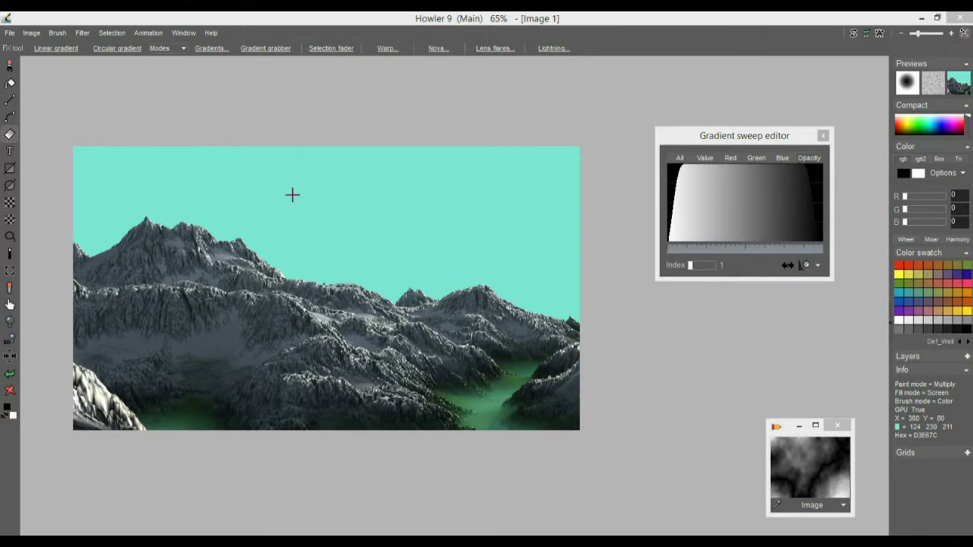
# Store a copy of the current mountain image.
pyautogui.click(31, 33)
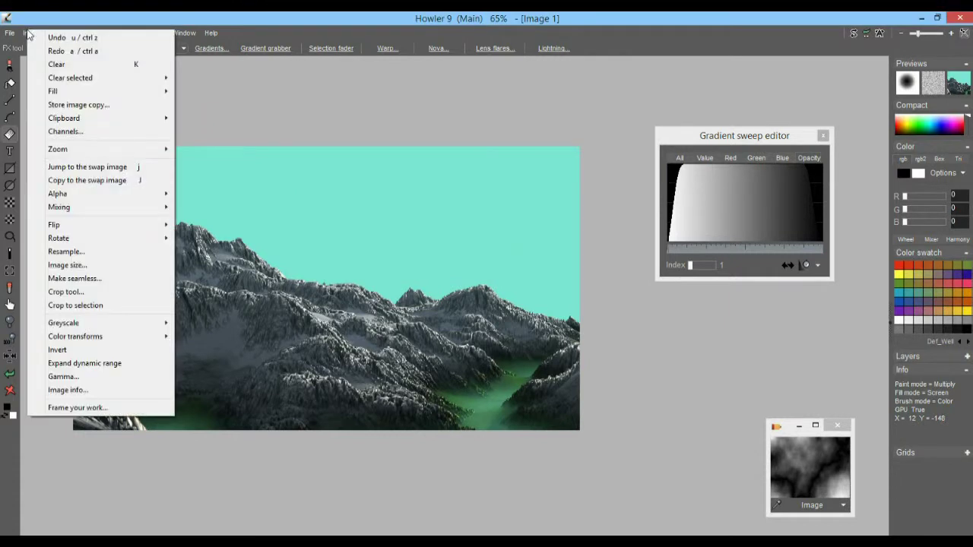
pyautogui.click(91, 105)
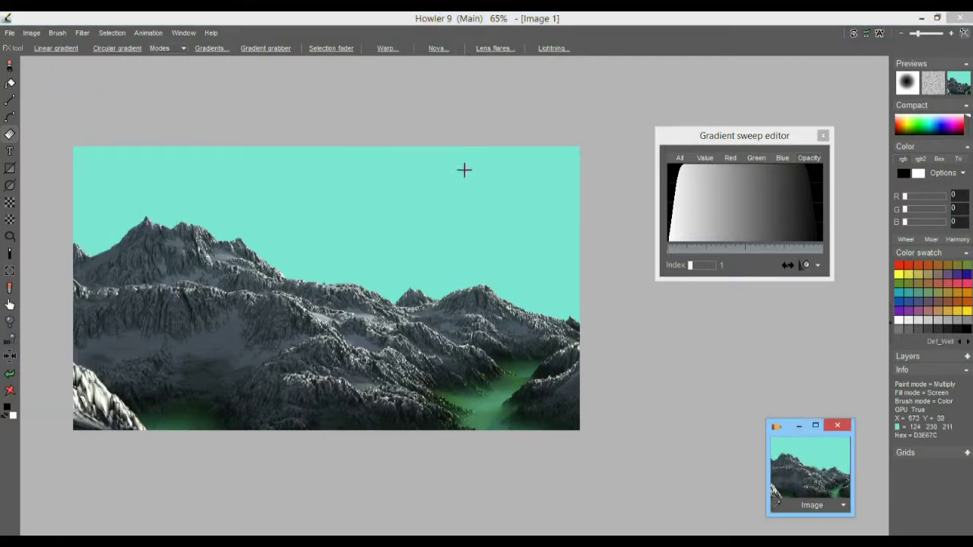
# Open the fill settings beside the canvas and set a plain red fill (230, 41, 15) with the Default fill mode.
pyautogui.click(184, 34)
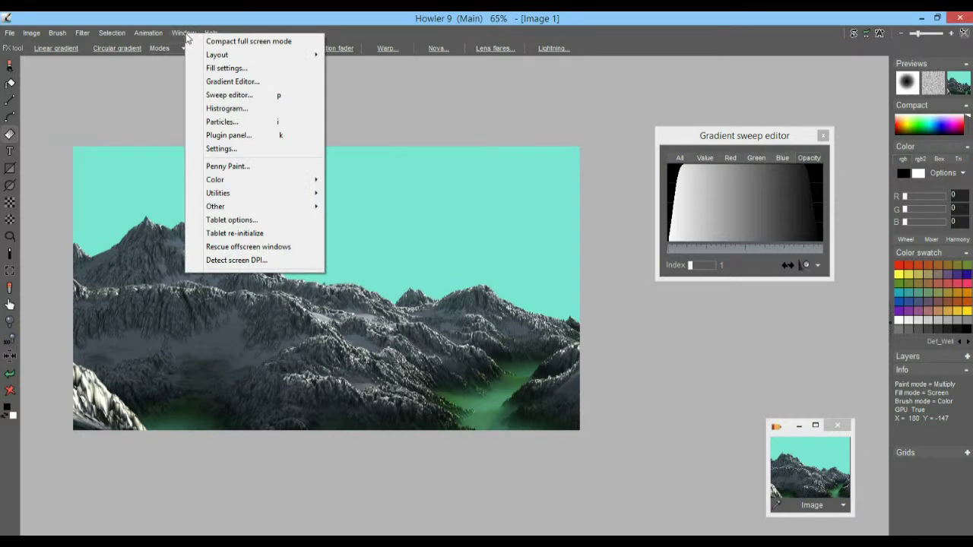
pyautogui.click(236, 74)
pyautogui.moveTo(94, 137); pyautogui.dragTo(657, 96)
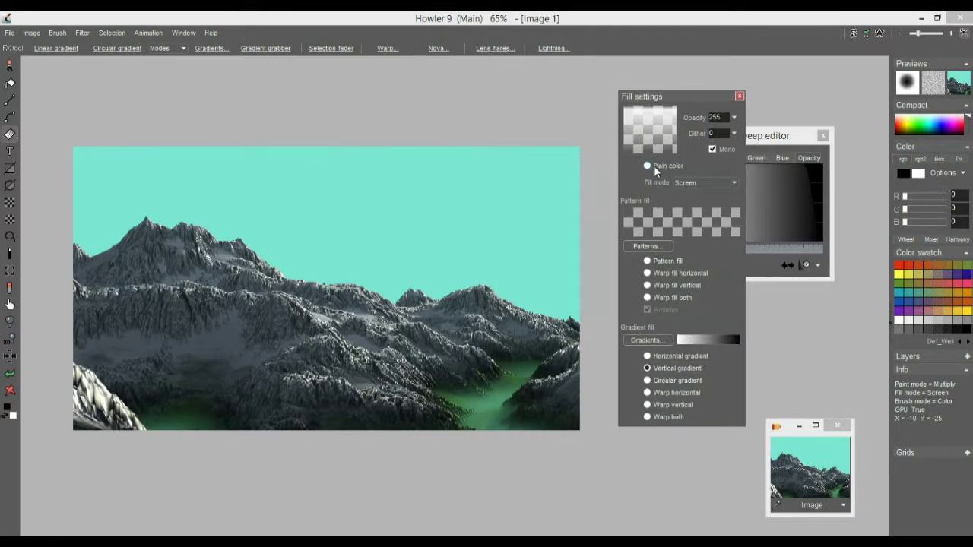
pyautogui.click(653, 165)
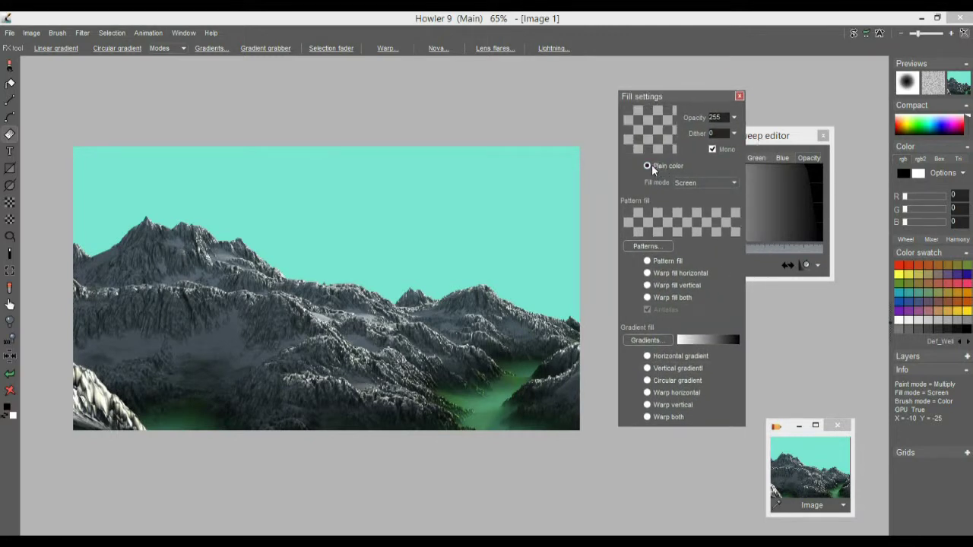
pyautogui.click(901, 266)
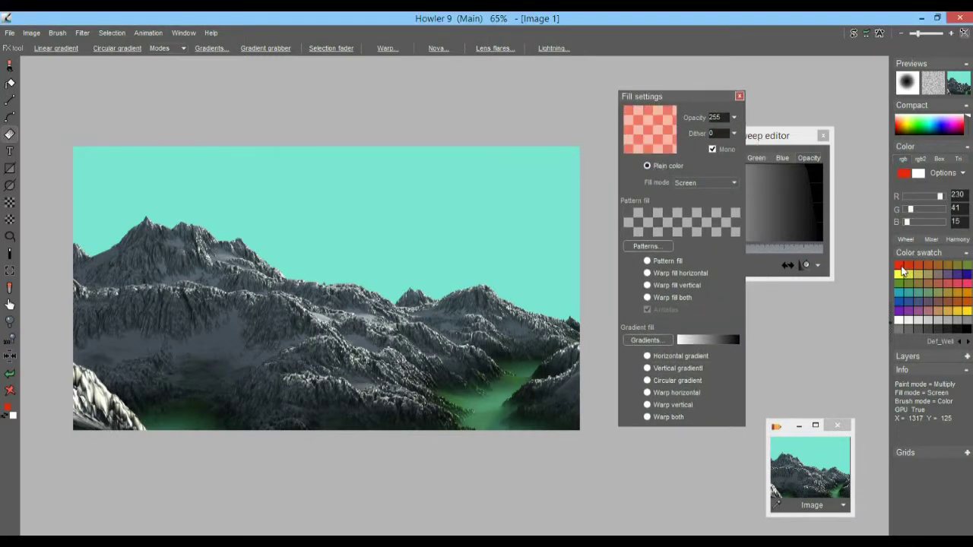
pyautogui.click(696, 182)
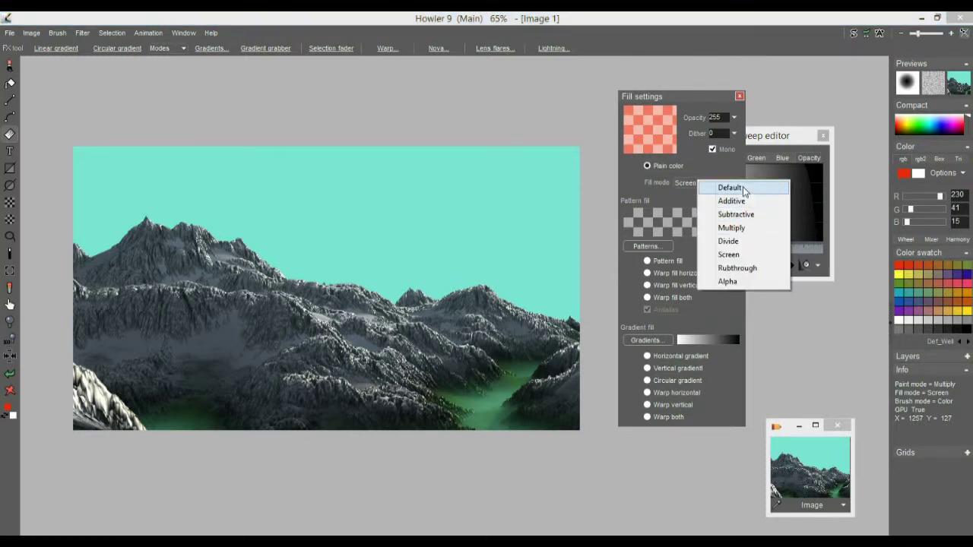
pyautogui.click(730, 188)
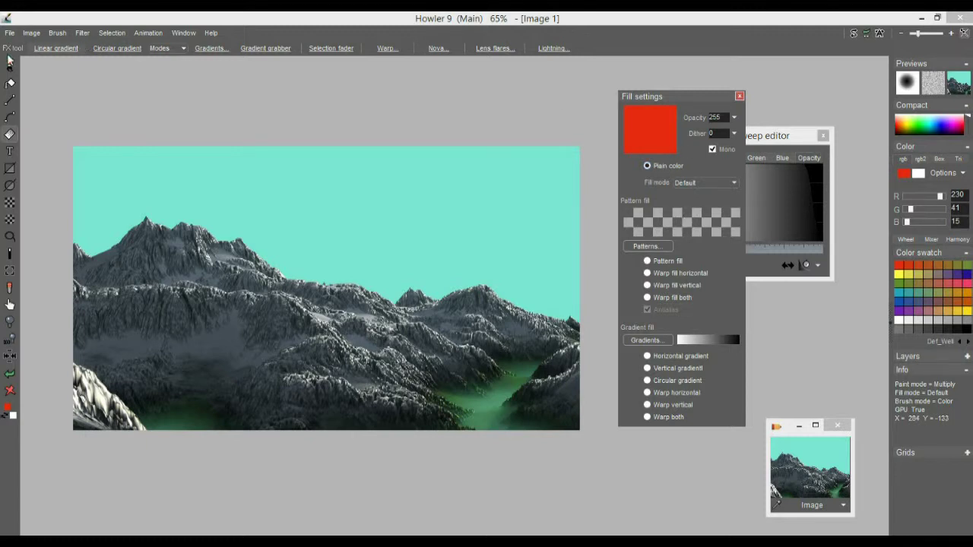
# Flood-fill the sky with plain red using the fill tool, and undo the fill.
pyautogui.click(10, 84)
pyautogui.click(445, 196)
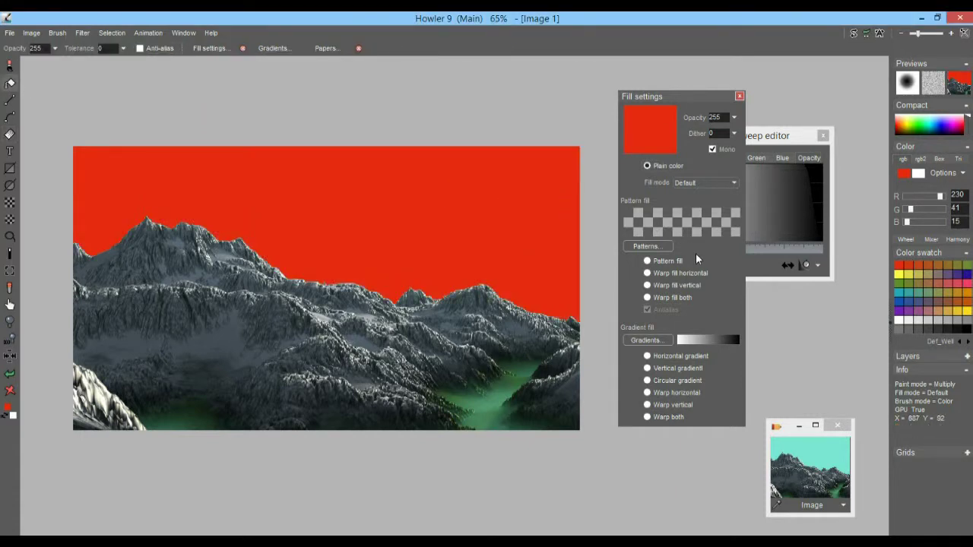
pyautogui.click(10, 373)
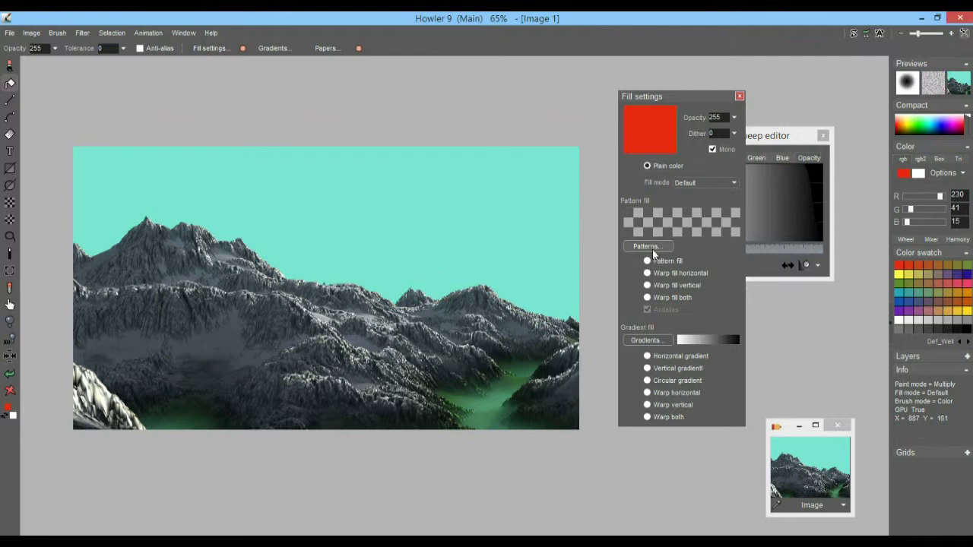
# Choose Pat_DinoSkin.bmp as the fill pattern and fill the sky with the plain red color.
pyautogui.click(649, 248)
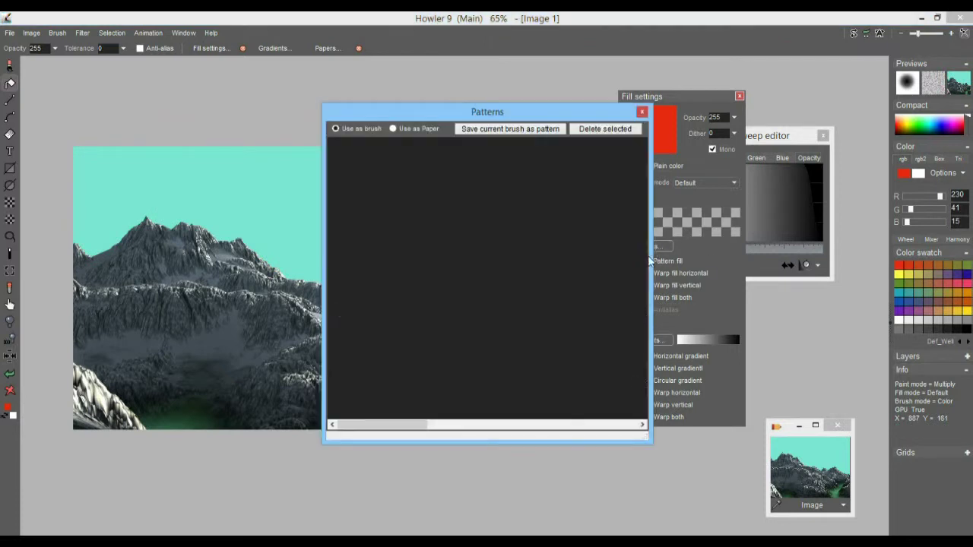
pyautogui.click(600, 156)
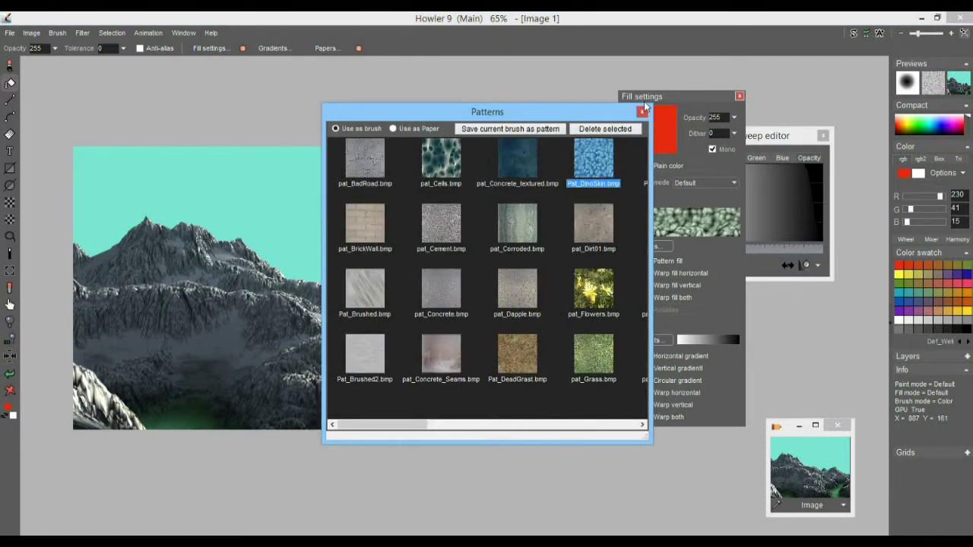
pyautogui.click(642, 112)
pyautogui.click(414, 174)
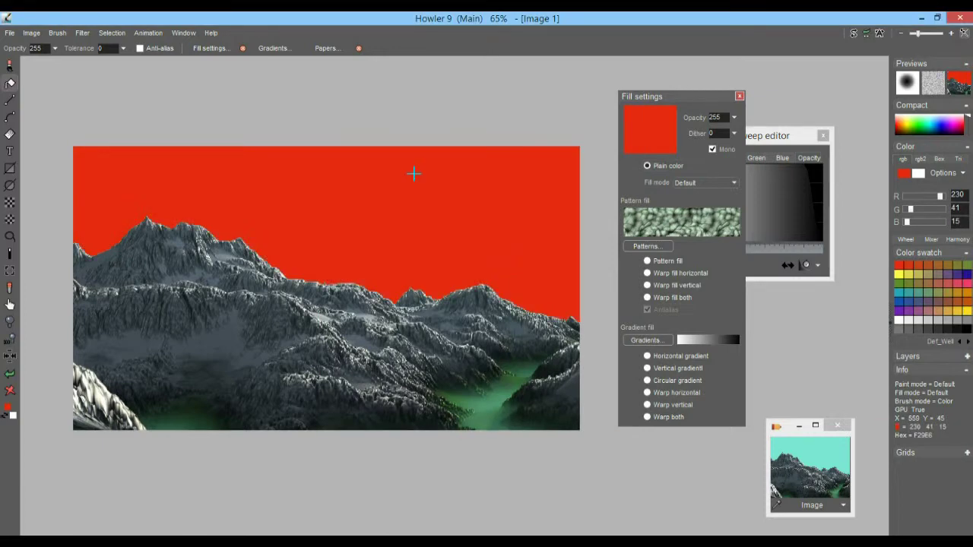
# Switch the fill type to Pattern fill, fill the sky with the chosen pattern, and undo it.
pyautogui.click(647, 261)
pyautogui.click(470, 205)
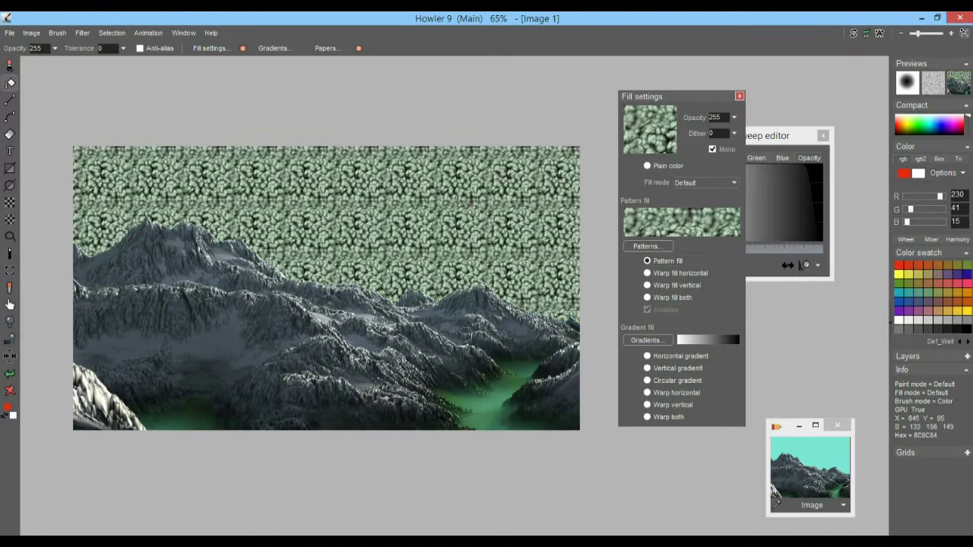
pyautogui.click(10, 373)
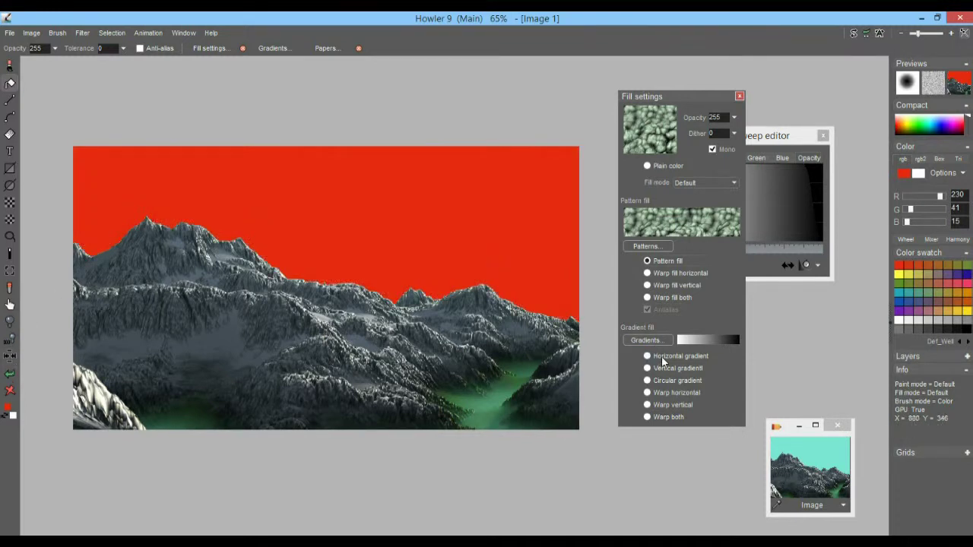
# Fill the sky with a horizontal gradient using the blue-to-white preset.
pyautogui.click(660, 357)
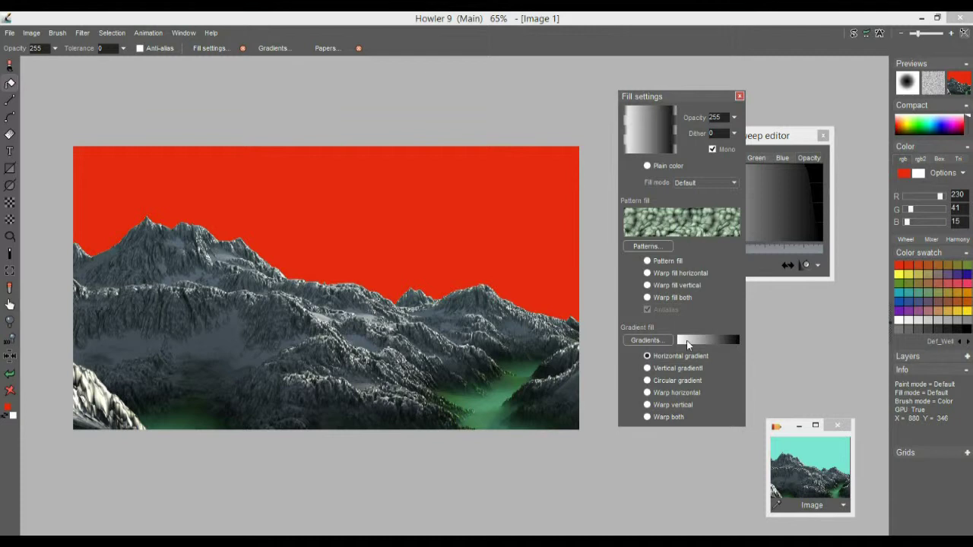
pyautogui.click(661, 340)
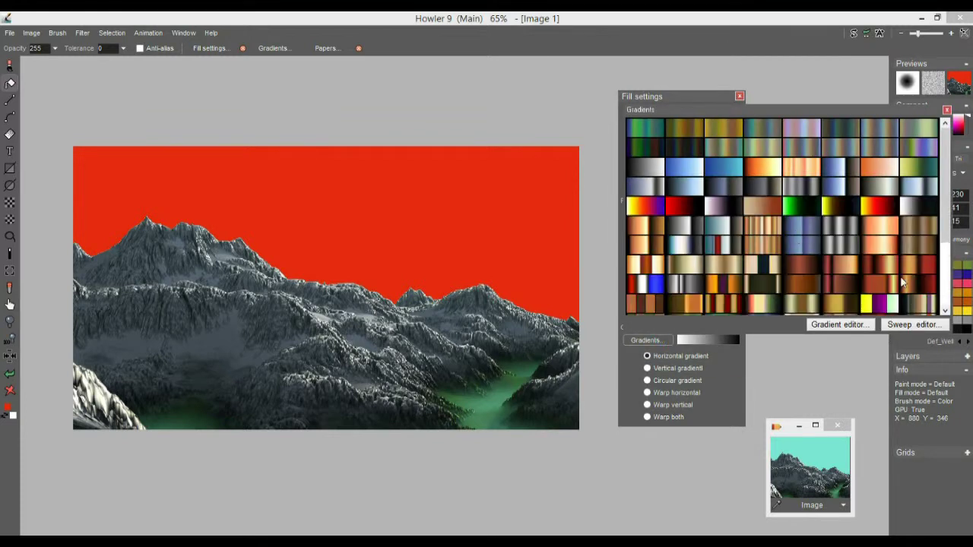
pyautogui.scroll(3, 942, 281)
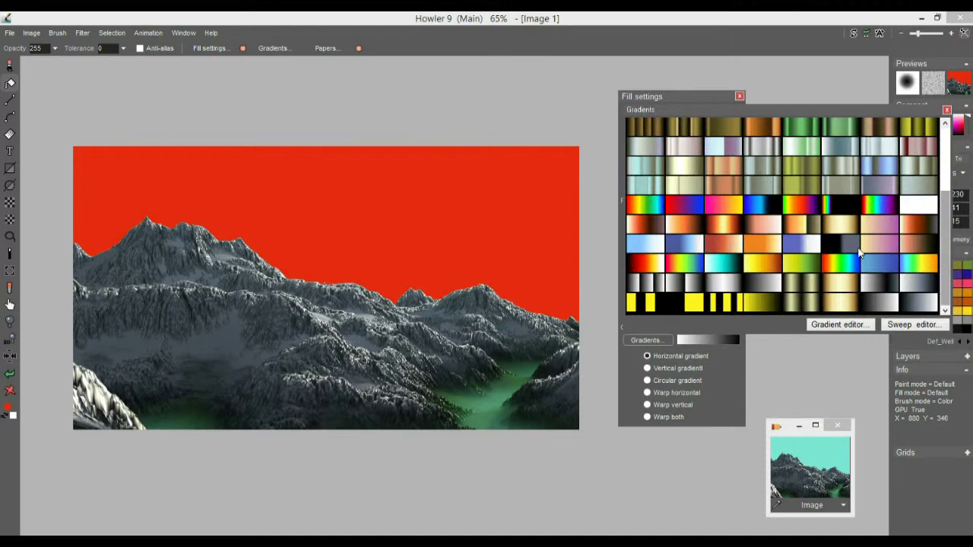
pyautogui.click(805, 243)
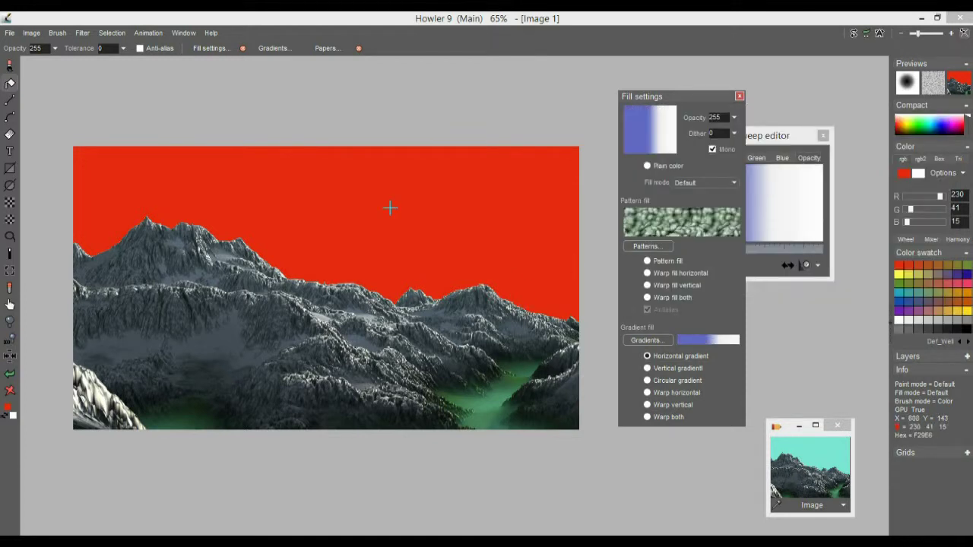
pyautogui.click(390, 210)
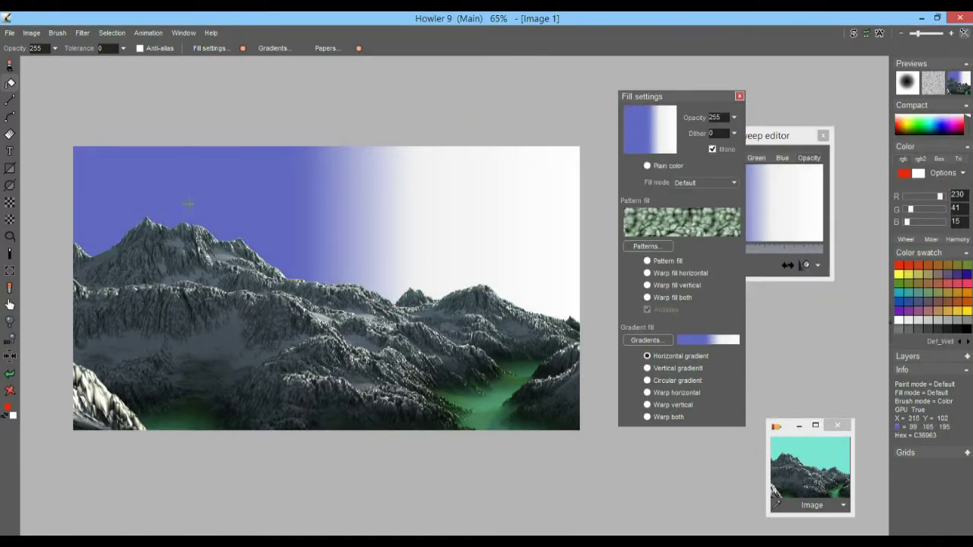
# Refill the sky with the same gradient set to vertical, and undo the fills back to the original turquoise sky.
pyautogui.click(650, 369)
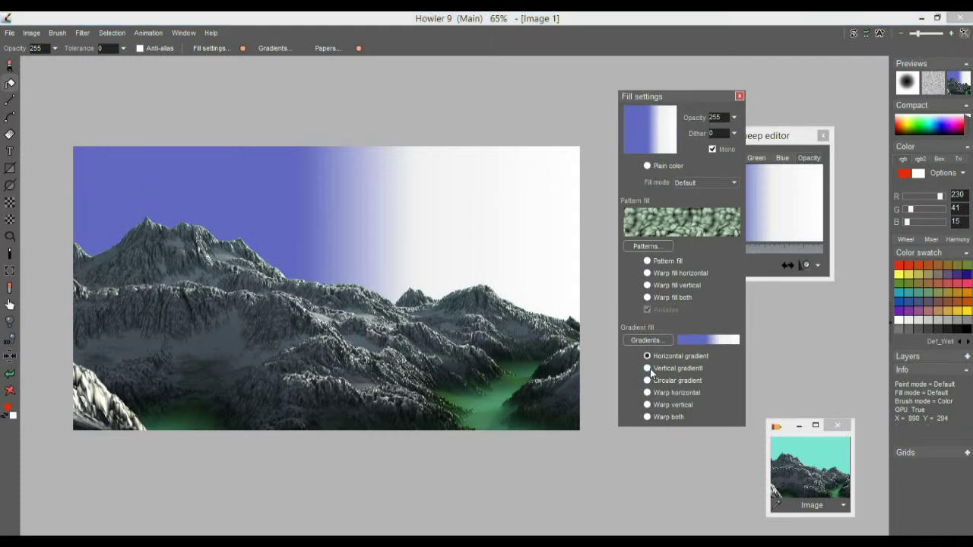
pyautogui.click(10, 380)
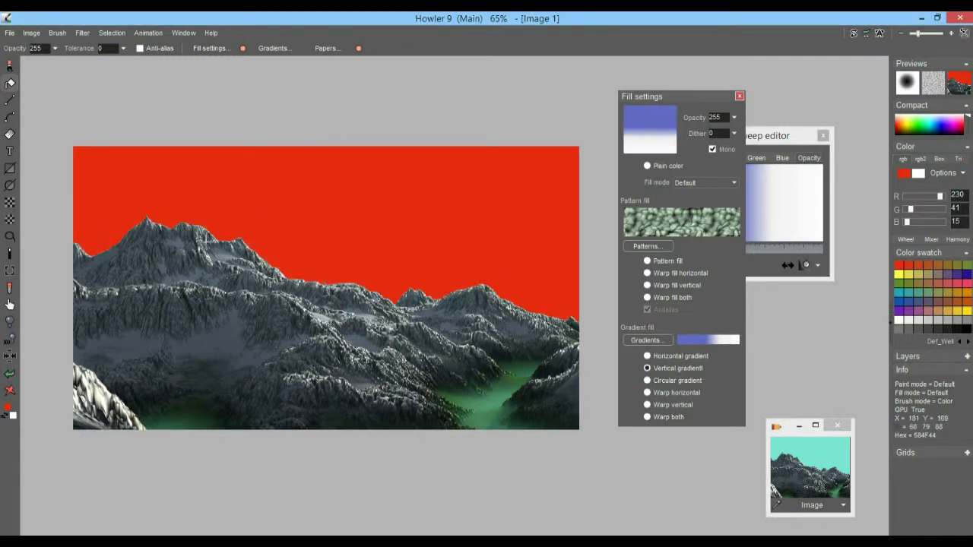
pyautogui.click(348, 229)
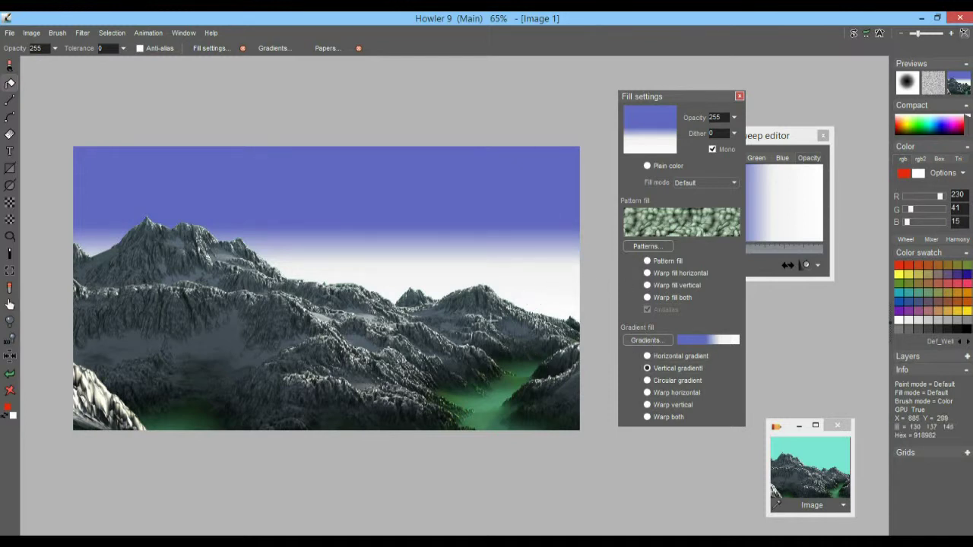
pyautogui.click(7, 379)
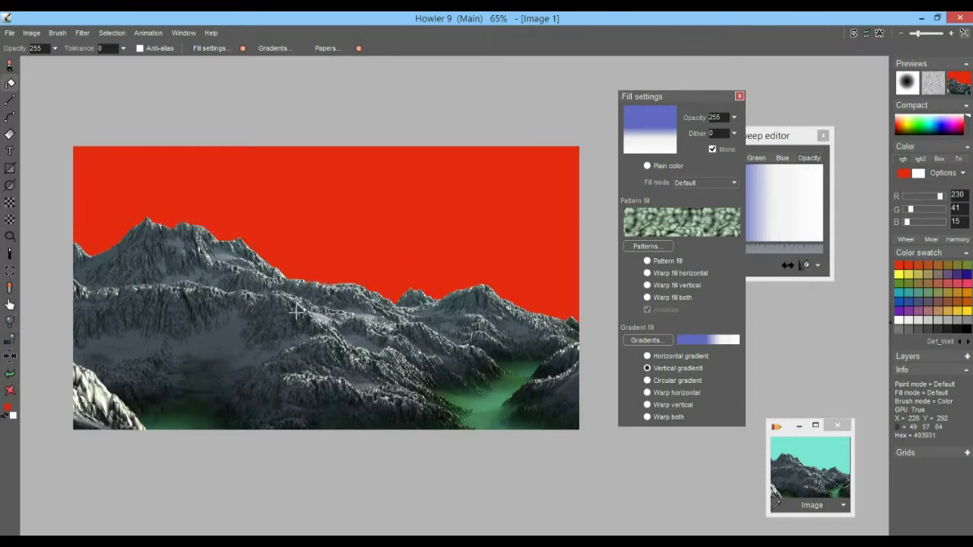
pyautogui.click(11, 377)
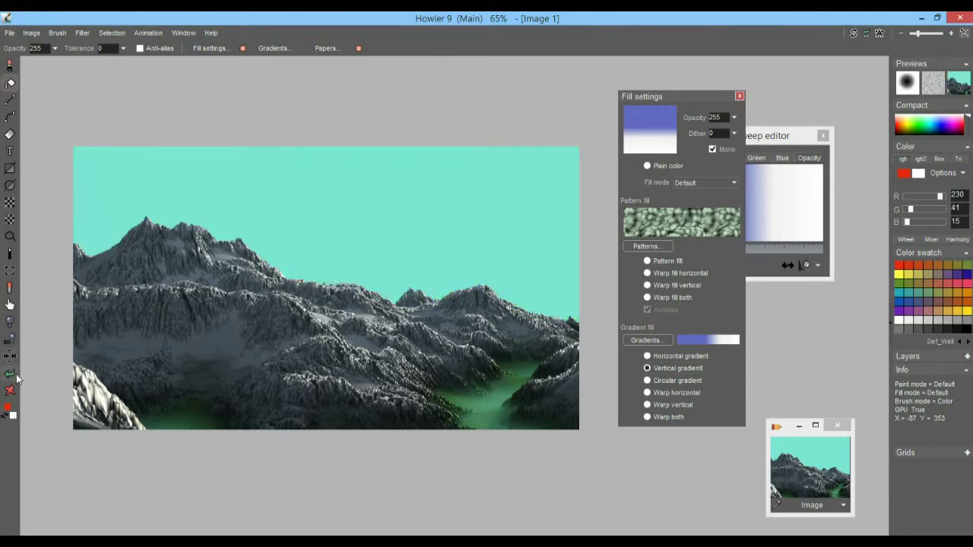
# Choose the light-blue gradient preset with dark bands, fill the sky with it vertically, and undo the fill.
pyautogui.click(645, 340)
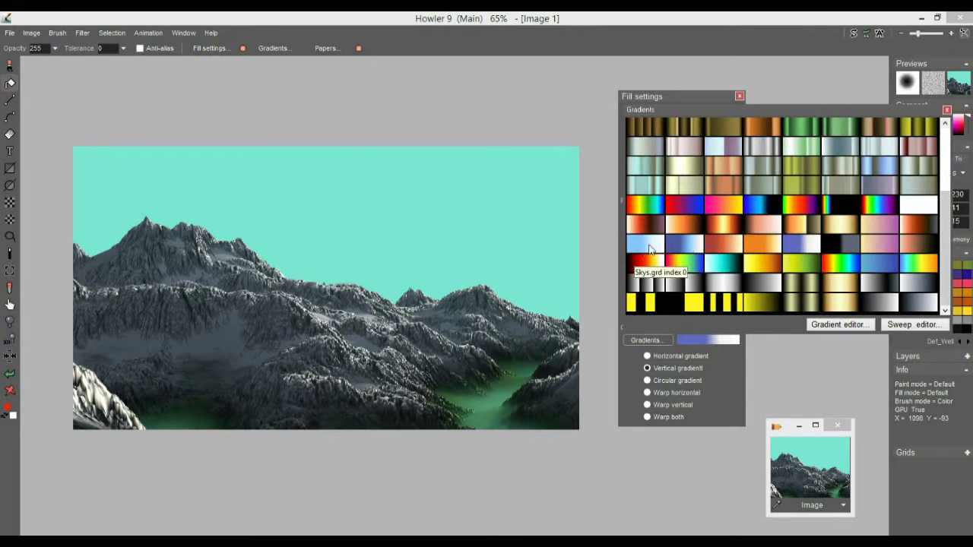
pyautogui.click(885, 162)
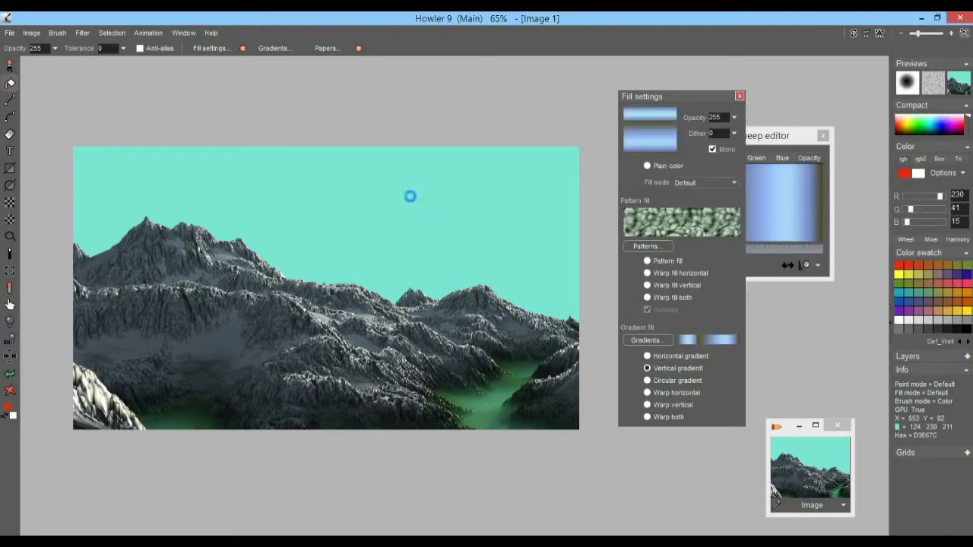
pyautogui.click(410, 196)
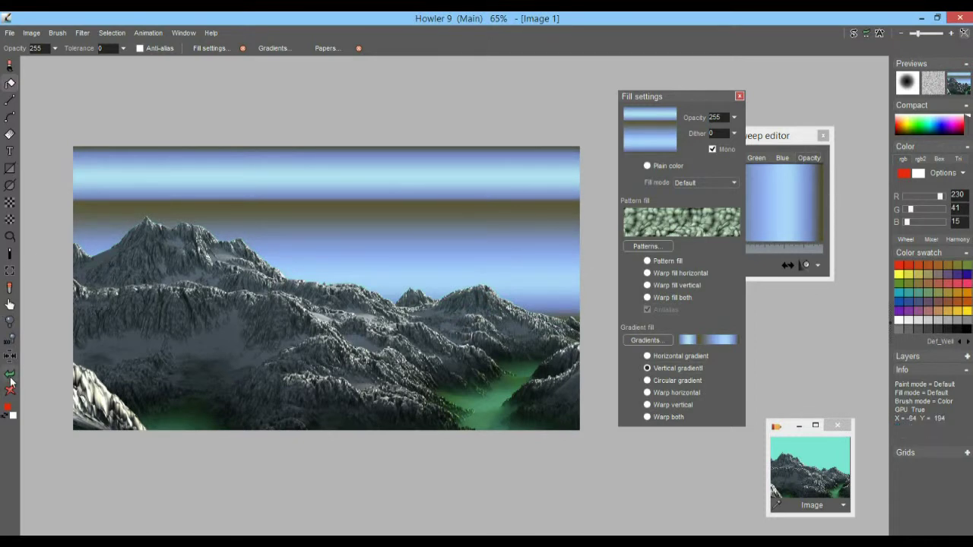
pyautogui.click(10, 373)
# Close the gradient sweep editor and reposition the fill settings window clear of the image.
pyautogui.moveTo(779, 141)
pyautogui.mouseDown()
pyautogui.moveTo(823, 108)
pyautogui.moveTo(791, 143)
pyautogui.mouseUp()
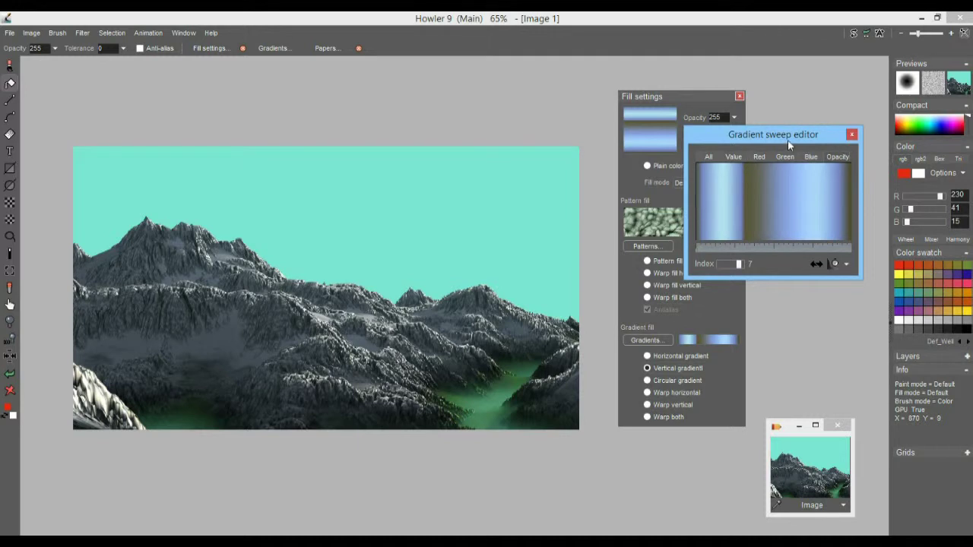
pyautogui.click(851, 134)
pyautogui.moveTo(687, 97)
pyautogui.mouseDown()
pyautogui.moveTo(707, 97)
pyautogui.moveTo(676, 84)
pyautogui.mouseUp()
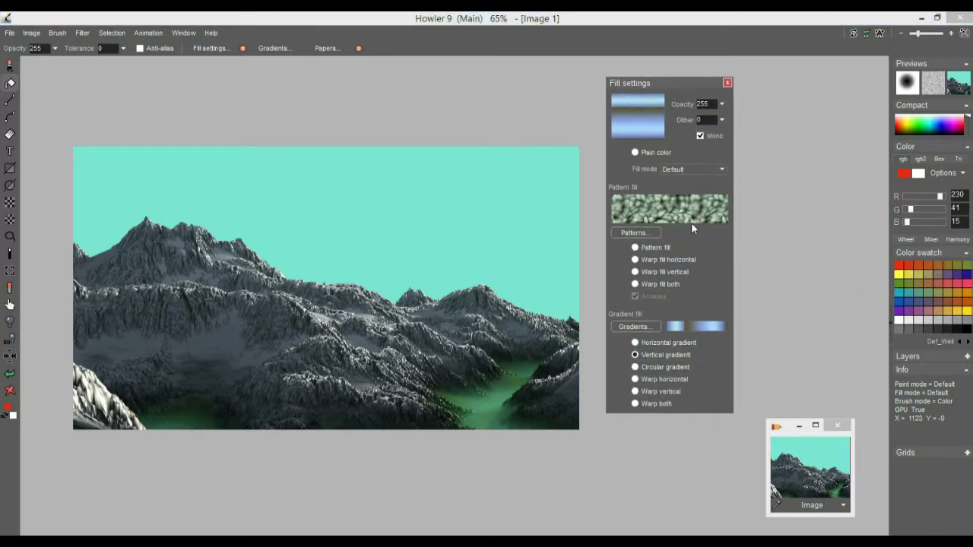
# Open the gradient sweep editor for the current fill gradient and bring it up over the image.
pyautogui.click(693, 327)
pyautogui.moveTo(486, 206); pyautogui.dragTo(758, 149)
pyautogui.click(181, 32)
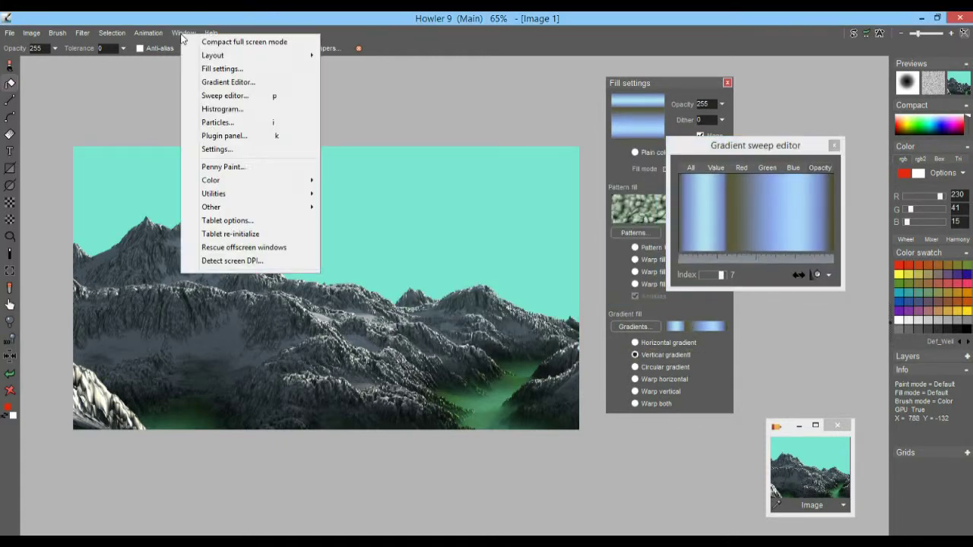
pyautogui.click(243, 97)
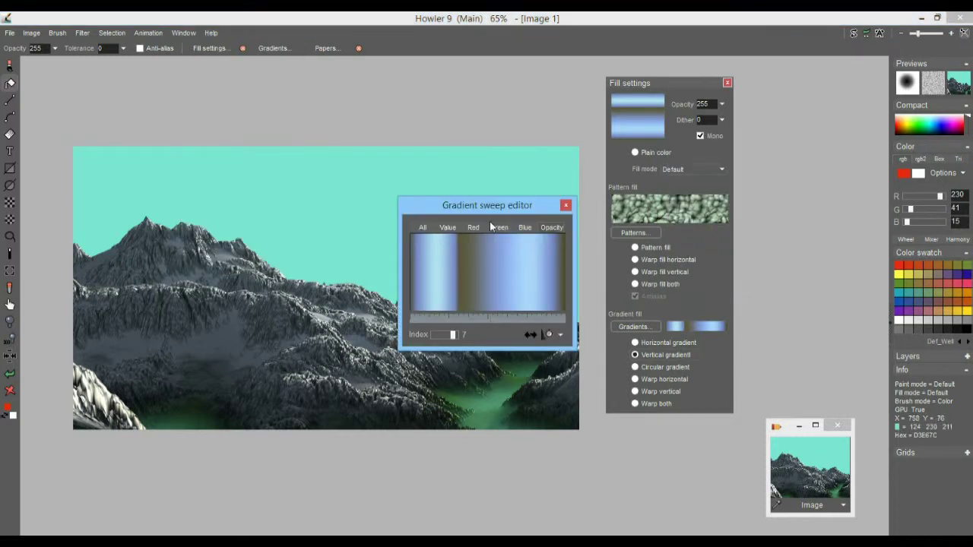
# Examine the gradient's Value, Red, Green and Blue curves in the sweep editor.
pyautogui.click(448, 229)
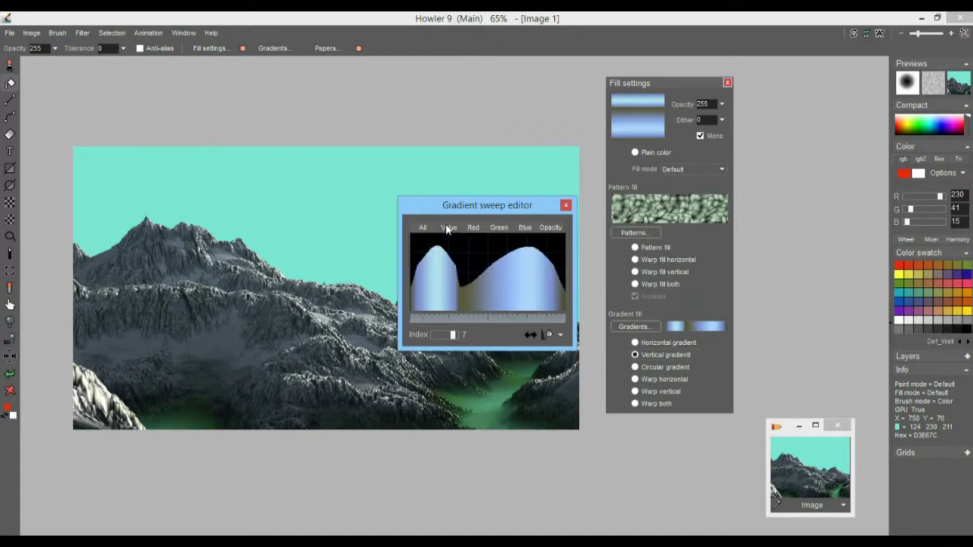
pyautogui.click(472, 228)
pyautogui.click(499, 228)
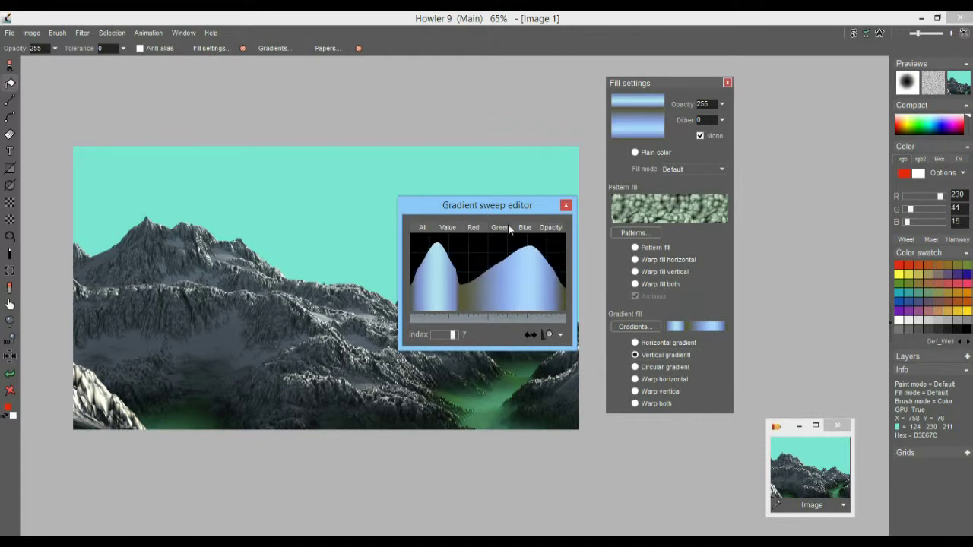
pyautogui.click(524, 228)
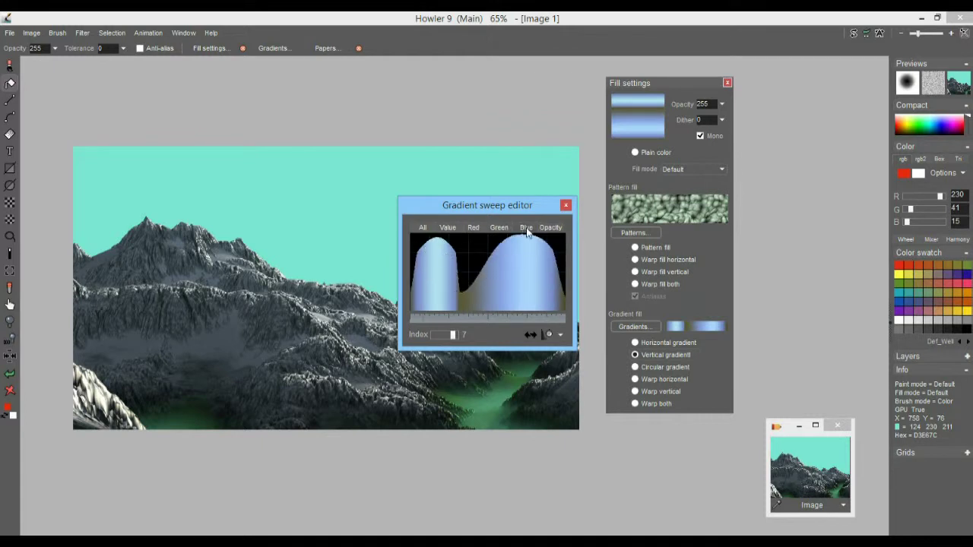
# Redraw the gradient's Opacity curve so it climbs from nearly transparent at the start to fully opaque near the end.
pyautogui.click(449, 228)
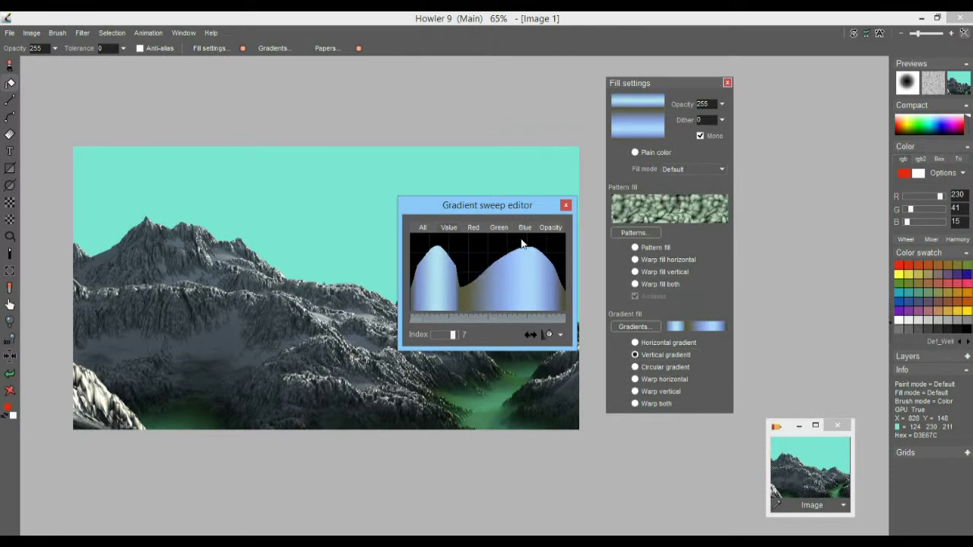
pyautogui.click(553, 230)
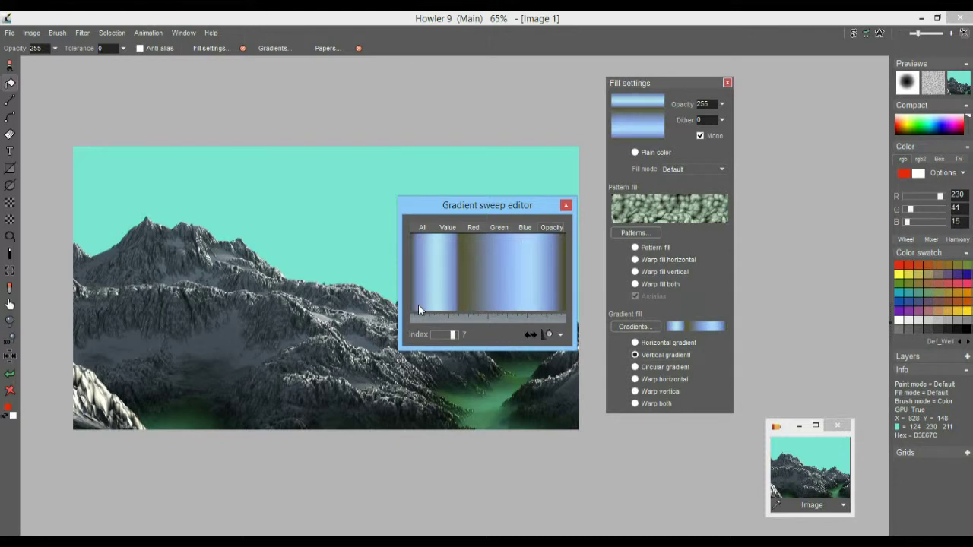
pyautogui.moveTo(417, 304)
pyautogui.mouseDown()
pyautogui.moveTo(401, 315)
pyautogui.moveTo(443, 241)
pyautogui.moveTo(483, 265)
pyautogui.moveTo(403, 310)
pyautogui.moveTo(467, 290)
pyautogui.moveTo(507, 246)
pyautogui.mouseUp()
pyautogui.moveTo(476, 289)
pyautogui.mouseDown()
pyautogui.moveTo(414, 307)
pyautogui.moveTo(448, 307)
pyautogui.mouseUp()
pyautogui.moveTo(520, 259); pyautogui.dragTo(532, 240)
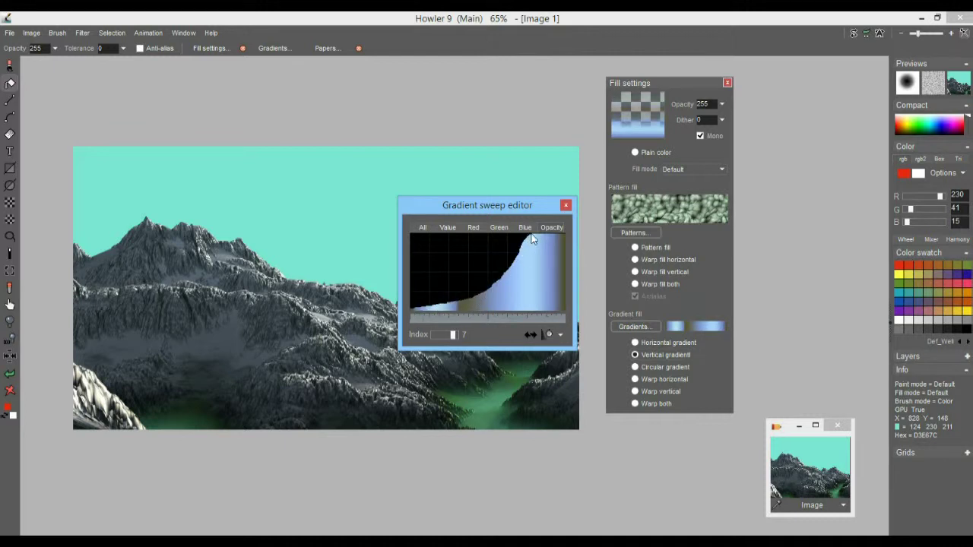
# Move the gradient sweep editor off the image and fill the sky several times with the partly transparent vertical gradient.
pyautogui.moveTo(454, 212); pyautogui.dragTo(747, 228)
pyautogui.click(430, 249)
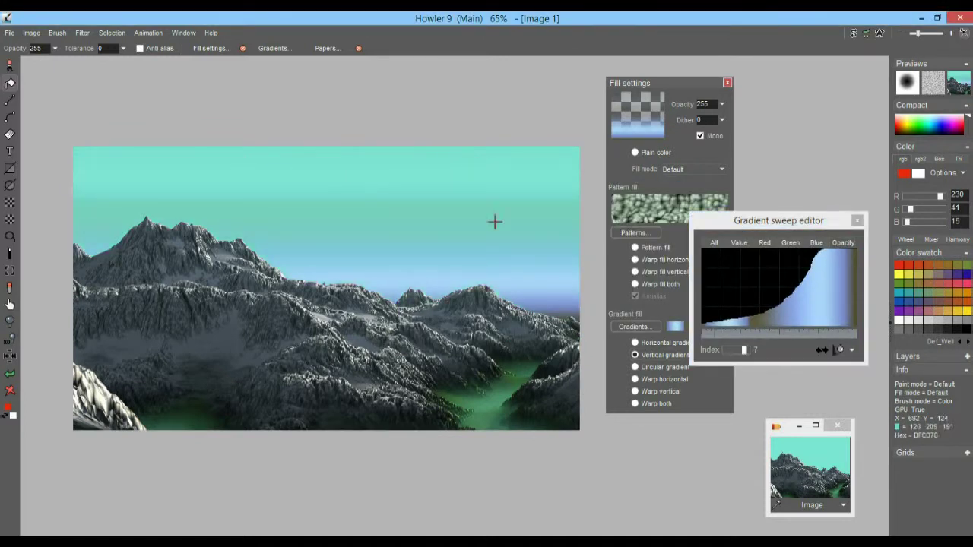
pyautogui.click(506, 179)
pyautogui.click(455, 204)
pyautogui.click(493, 233)
pyautogui.click(504, 221)
# Undo all the partly transparent gradient fills on the sky.
pyautogui.click(11, 379)
pyautogui.click(11, 379)
pyautogui.click(11, 379)
pyautogui.click(11, 379)
pyautogui.click(11, 379)
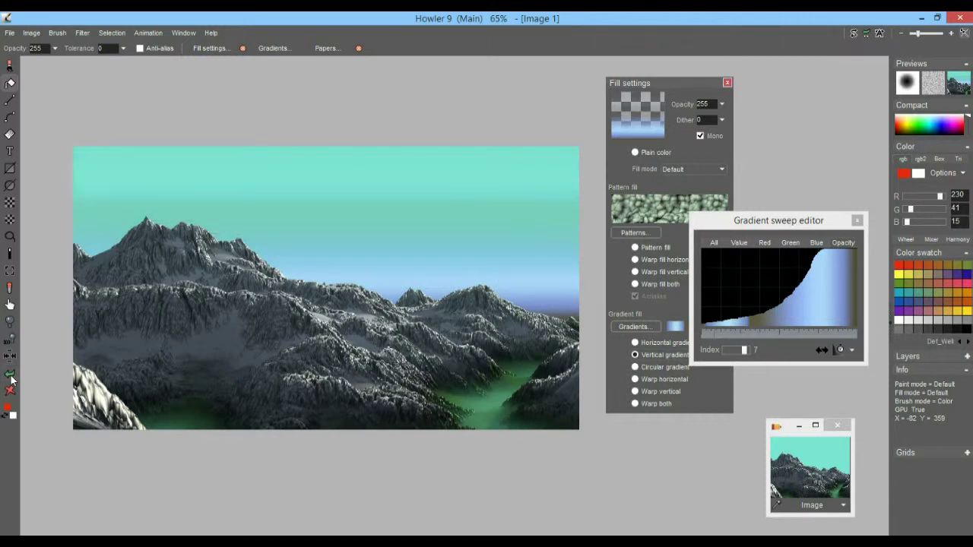
pyautogui.click(10, 379)
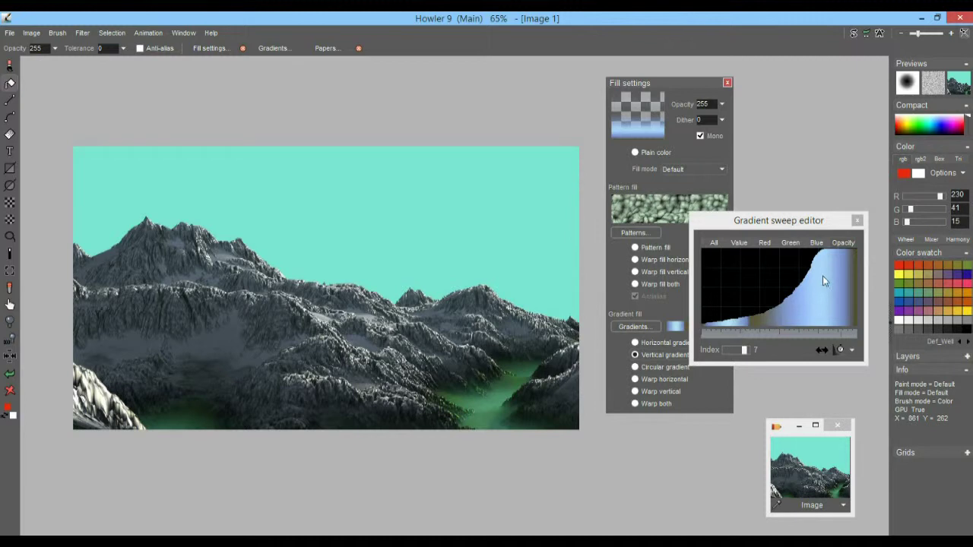
# Redraw the gradient's Value curve as a series of irregular peaks and smooth it.
pyautogui.click(736, 245)
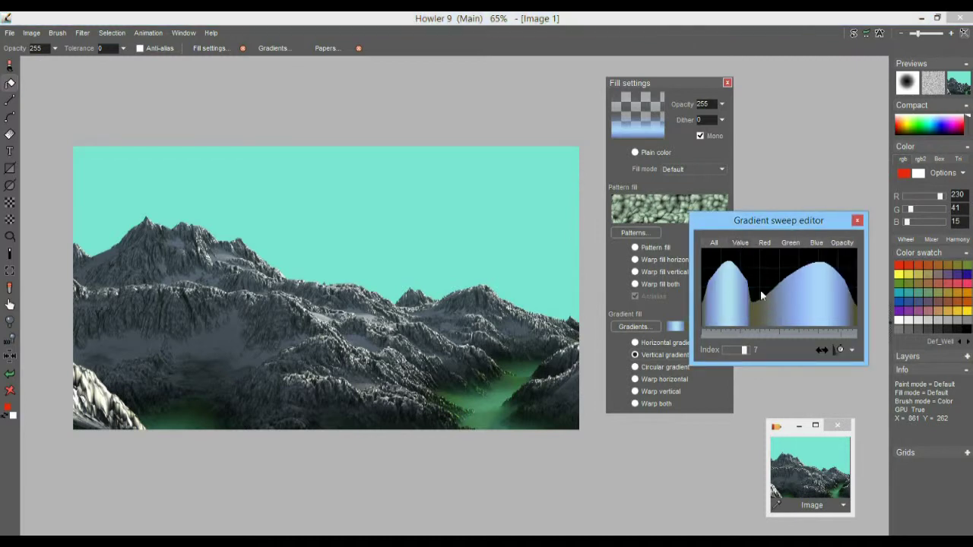
pyautogui.moveTo(709, 323)
pyautogui.mouseDown()
pyautogui.moveTo(810, 288)
pyautogui.moveTo(834, 291)
pyautogui.moveTo(842, 304)
pyautogui.mouseUp()
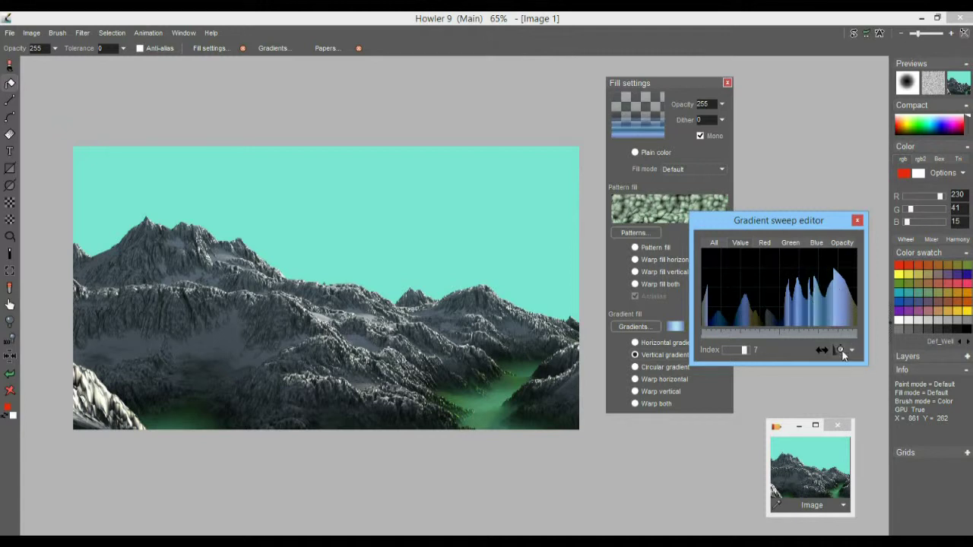
pyautogui.click(840, 352)
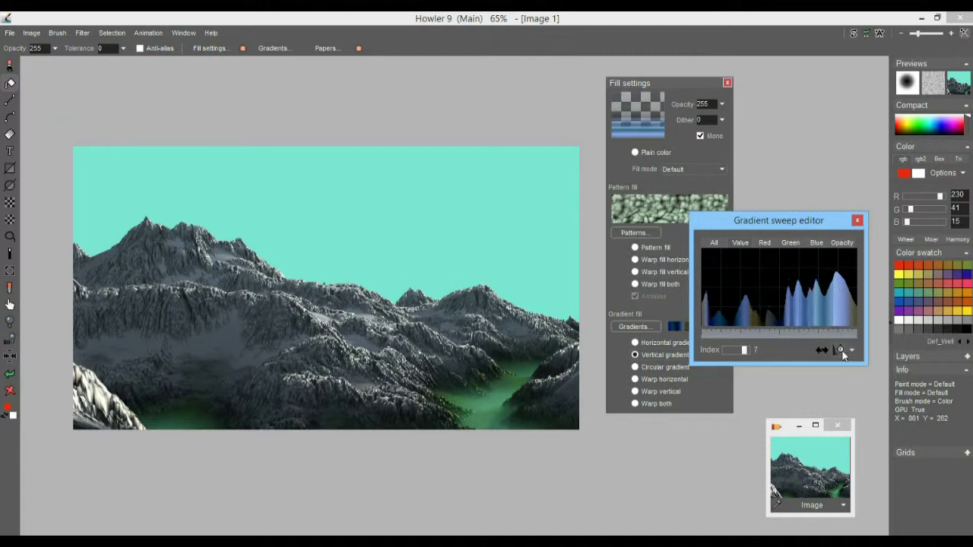
# Redraw the Opacity curve to rise from the middle to full opacity near the end, and fill the sky with the gradient.
pyautogui.click(843, 243)
pyautogui.moveTo(753, 324)
pyautogui.mouseDown()
pyautogui.moveTo(695, 327)
pyautogui.moveTo(799, 308)
pyautogui.moveTo(847, 250)
pyautogui.mouseUp()
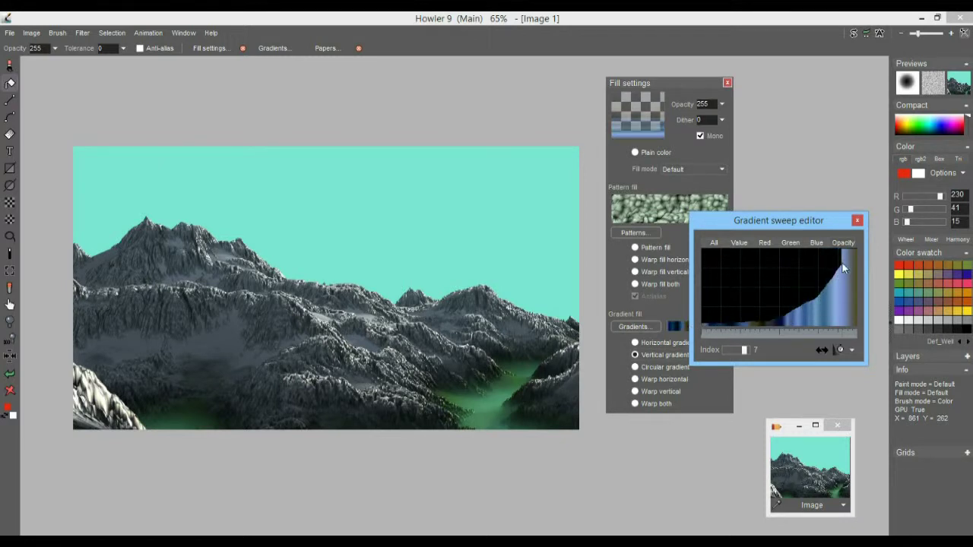
pyautogui.click(530, 259)
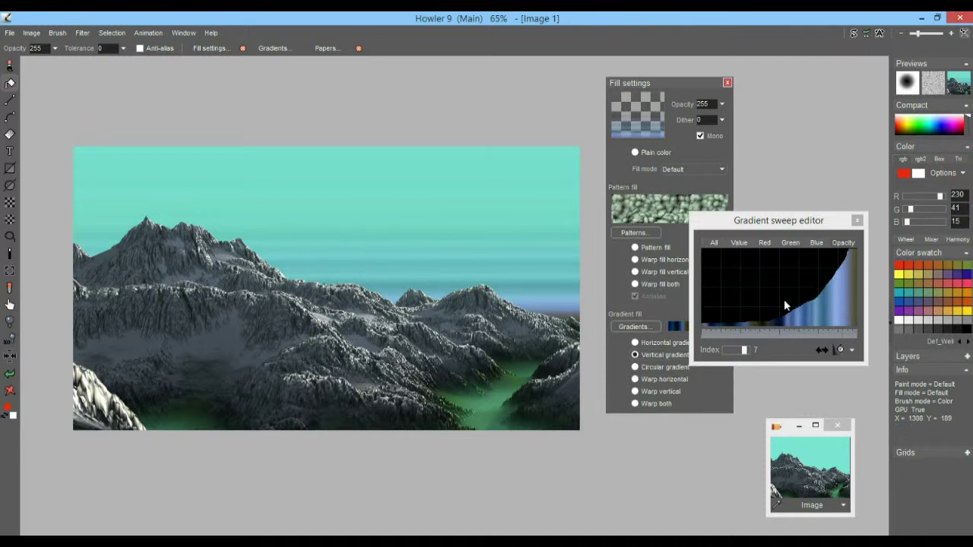
# Reverse the gradient, undo the previous sky fill, and fill the sky vertically with the reversed gradient.
pyautogui.click(821, 349)
pyautogui.click(635, 354)
pyautogui.hotkey('ctrl', 'z')
pyautogui.click(491, 249)
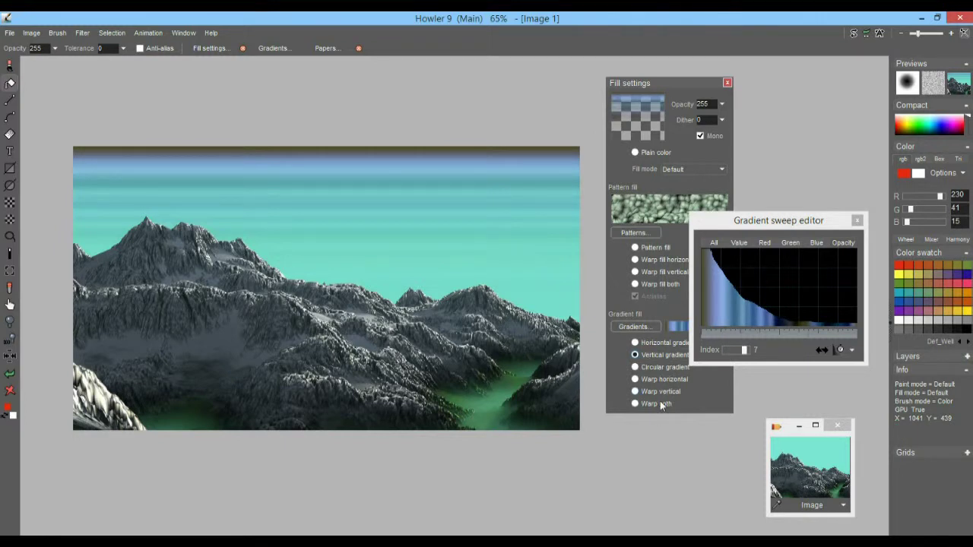
# Close the gradient sweep editor and undo the reversed gradient fill.
pyautogui.moveTo(846, 256); pyautogui.dragTo(855, 266)
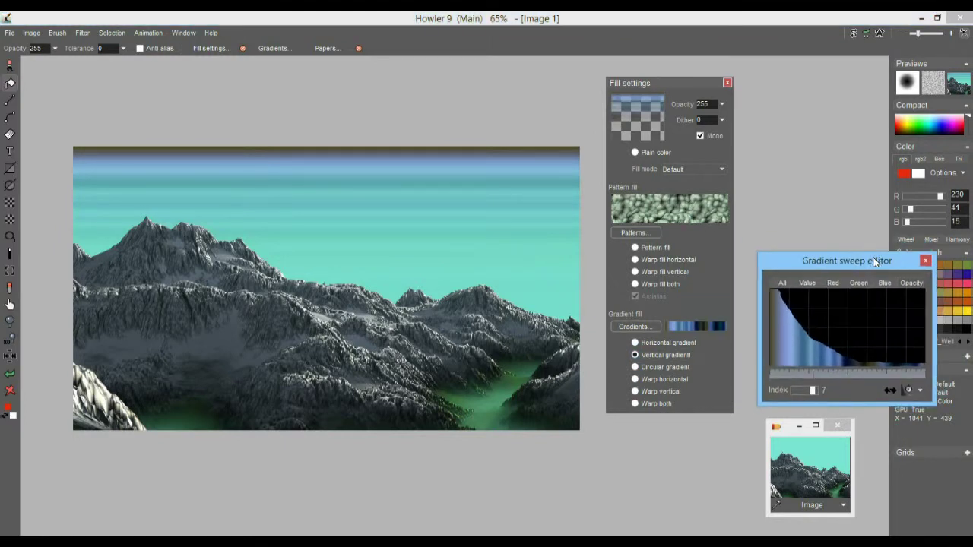
pyautogui.click(926, 262)
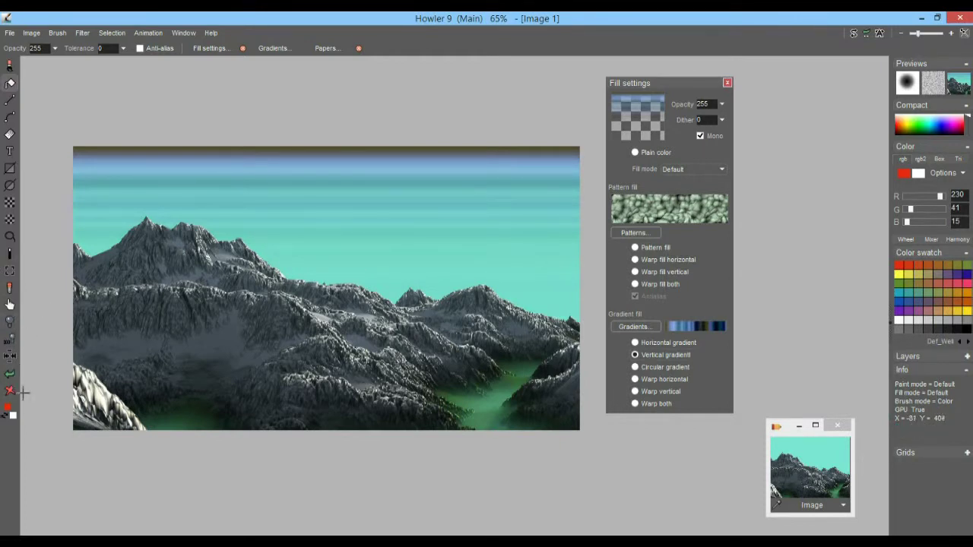
pyautogui.click(10, 373)
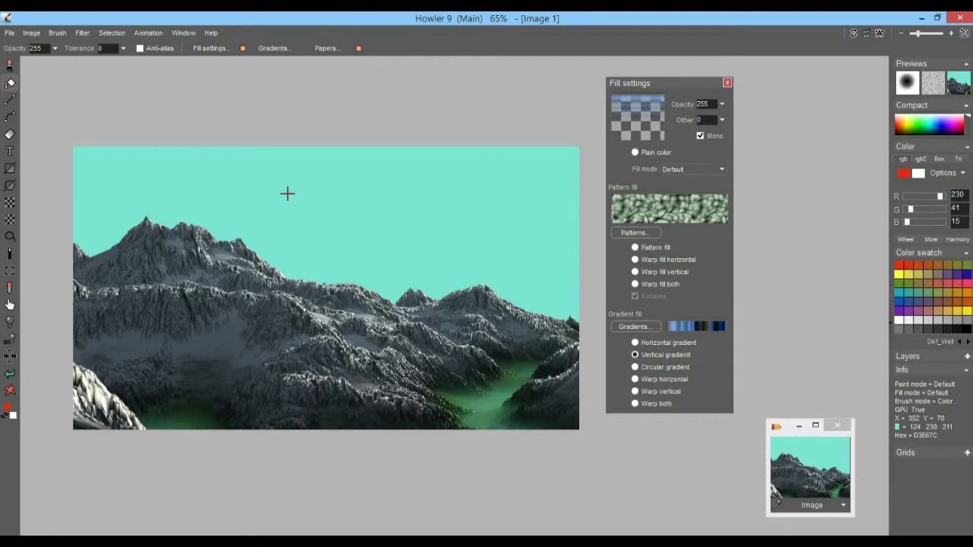
# Select the whole sky with the magic wand, with anti-aliasing turned on.
pyautogui.click(11, 84)
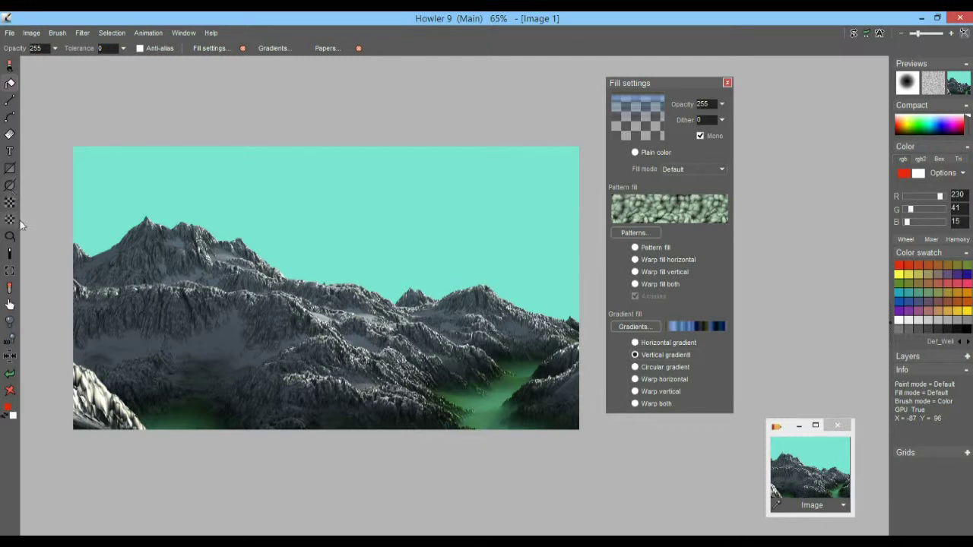
pyautogui.click(10, 255)
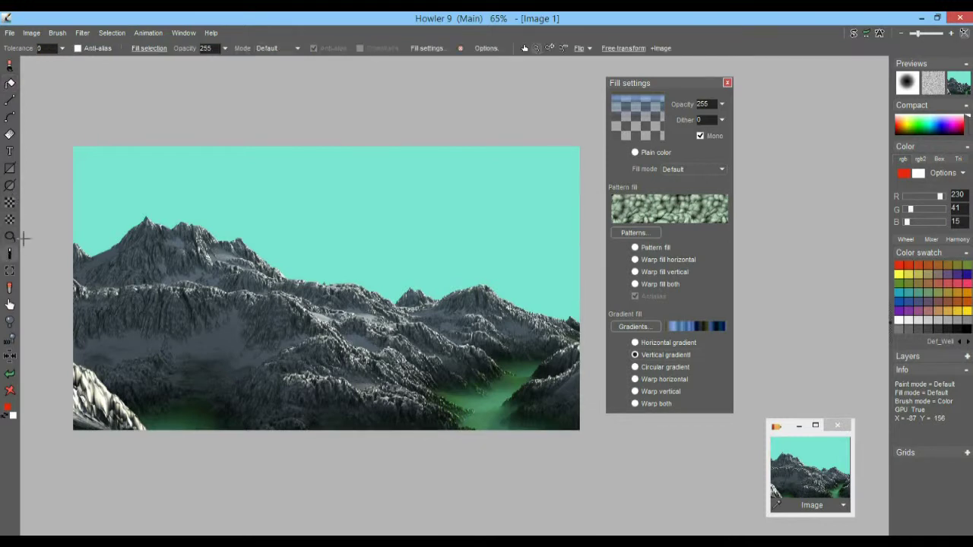
pyautogui.click(78, 47)
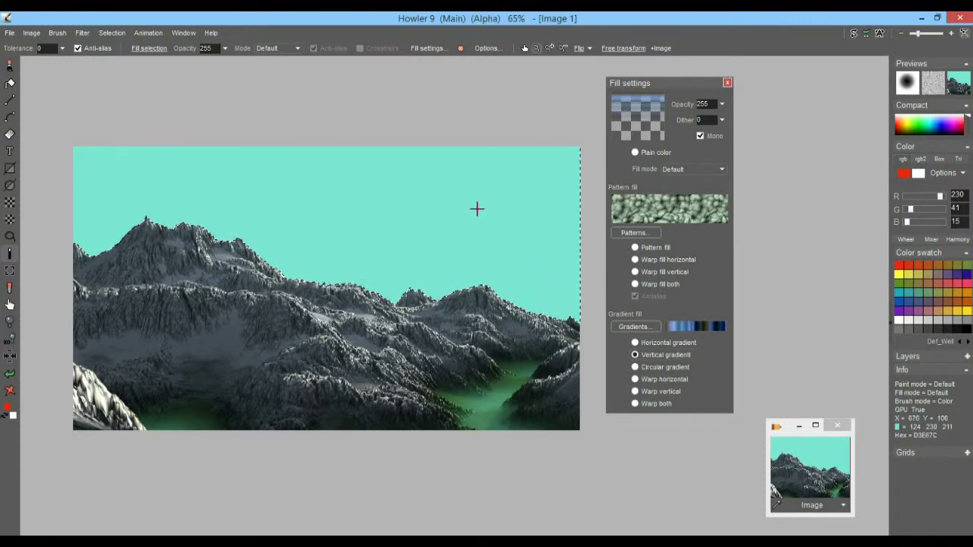
# Store the sky selection as an alpha and move the Alpha window clear of the image.
pyautogui.click(112, 33)
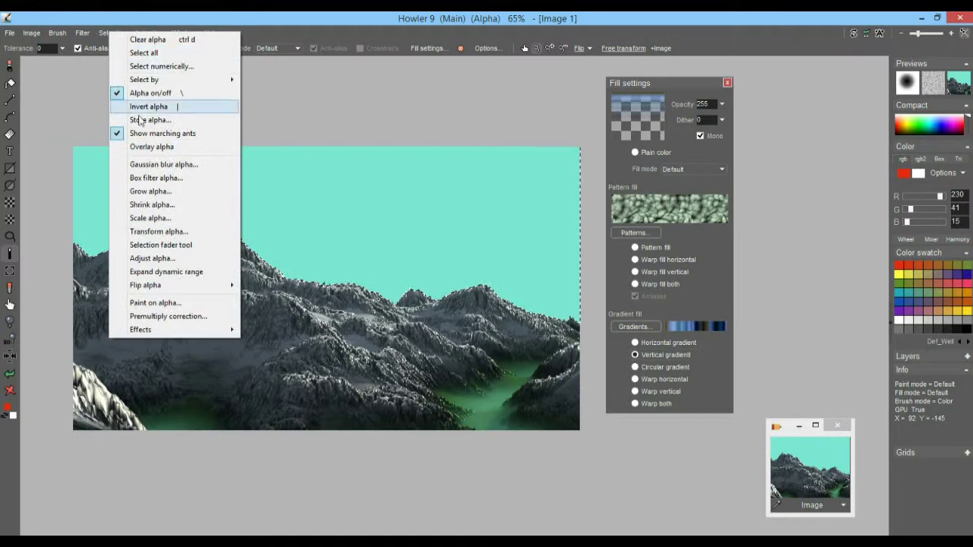
pyautogui.click(152, 120)
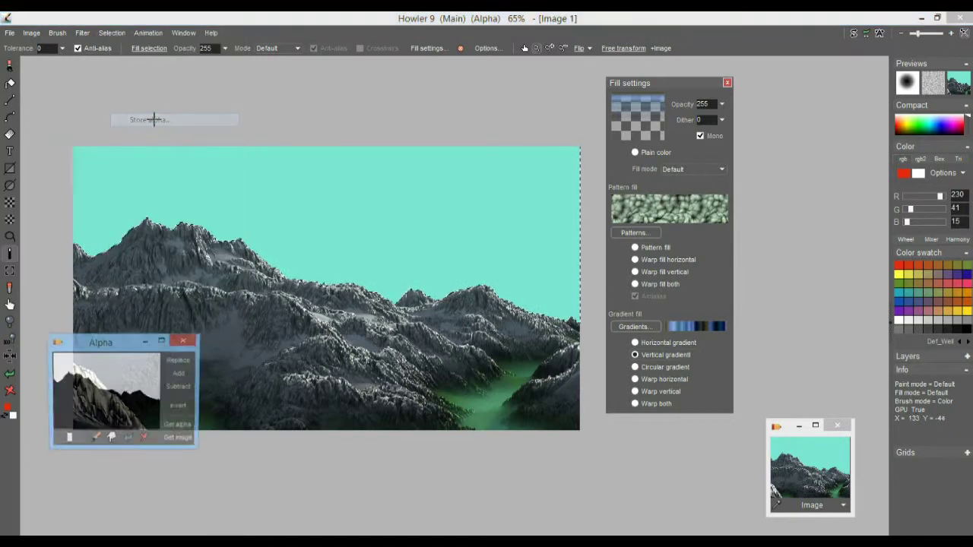
pyautogui.moveTo(105, 343); pyautogui.dragTo(662, 409)
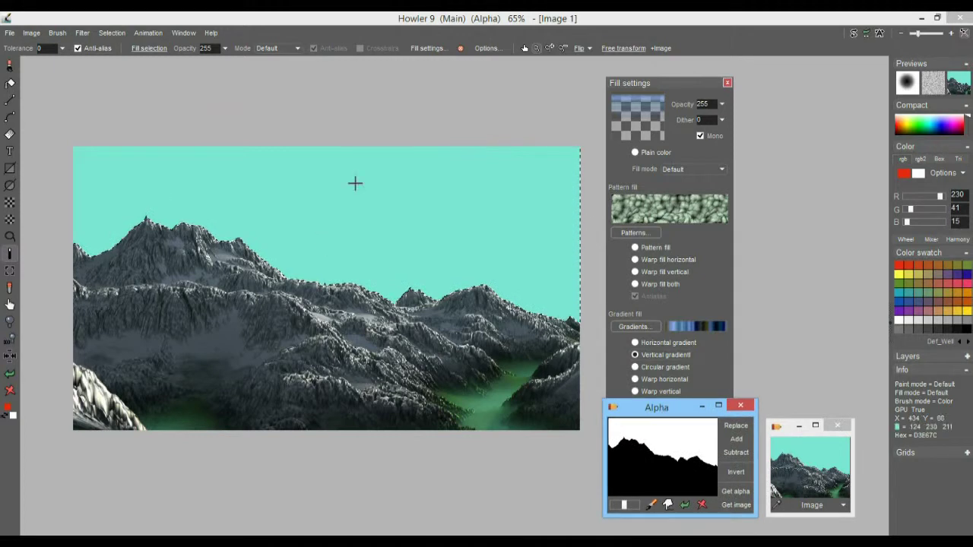
# Paint broad test brush strokes across the selected sky and its mountain edge, and undo them.
pyautogui.click(10, 67)
pyautogui.moveTo(251, 158); pyautogui.dragTo(481, 227)
pyautogui.moveTo(338, 227); pyautogui.dragTo(578, 264)
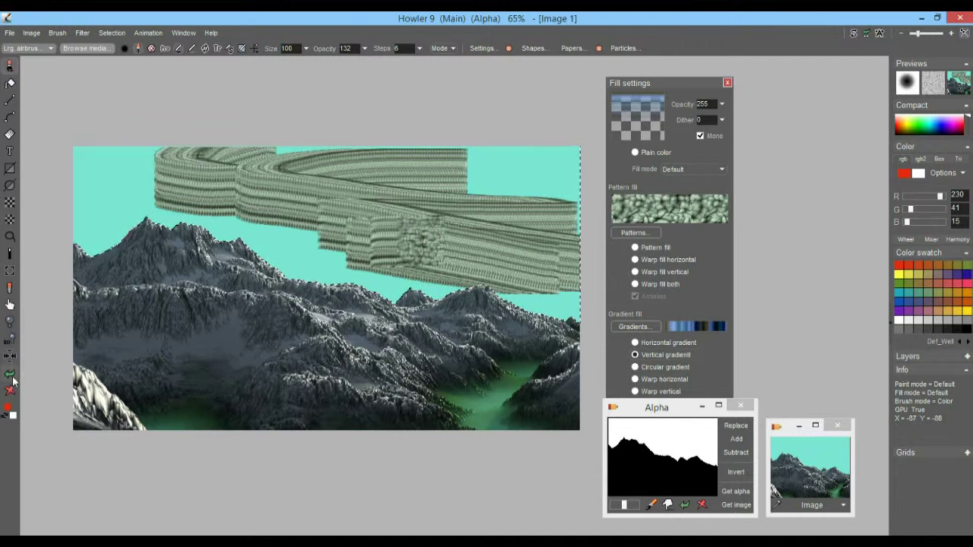
pyautogui.click(10, 375)
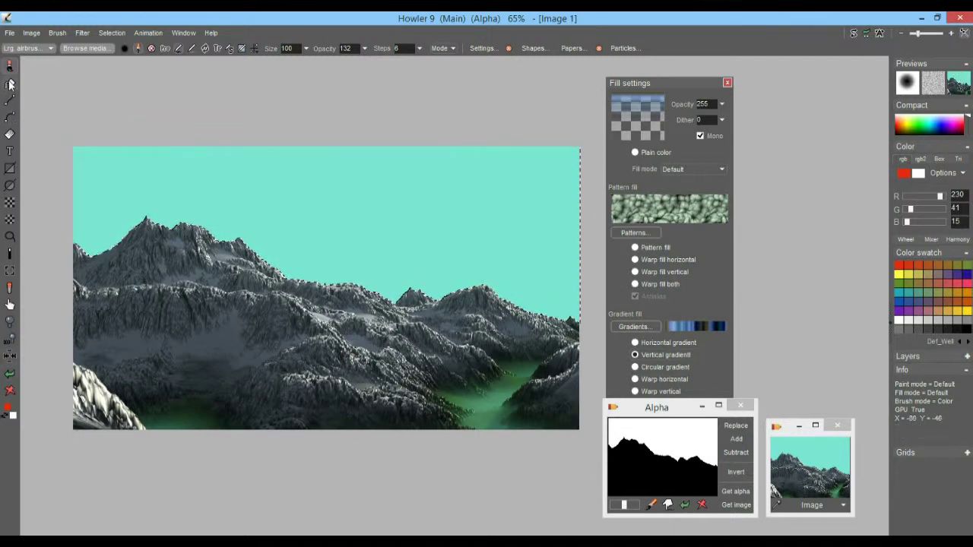
# Draw a gradient-filled rectangle over the right half of the image, move the fill settings window aside, and undo the rectangle.
pyautogui.click(11, 170)
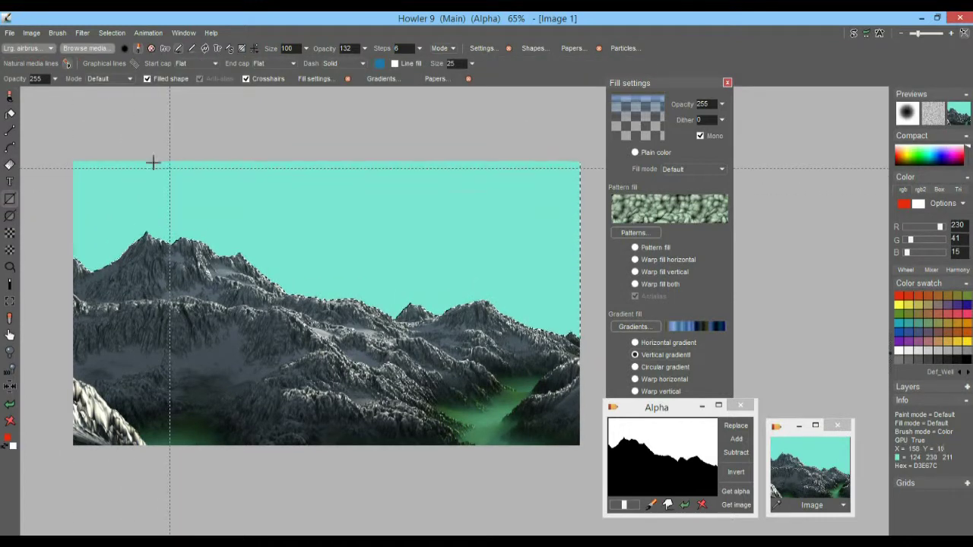
pyautogui.moveTo(299, 162); pyautogui.dragTo(599, 398)
pyautogui.moveTo(655, 84); pyautogui.dragTo(728, 70)
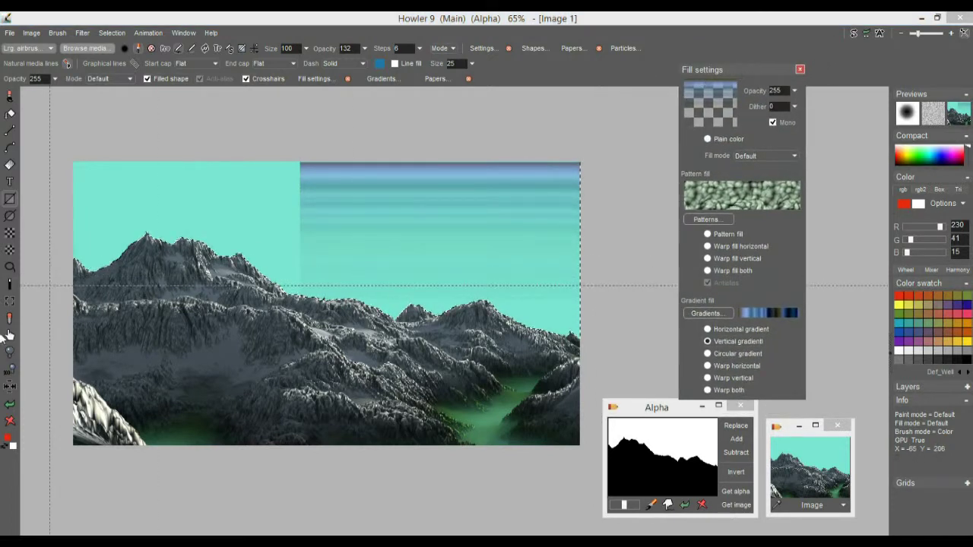
pyautogui.click(10, 407)
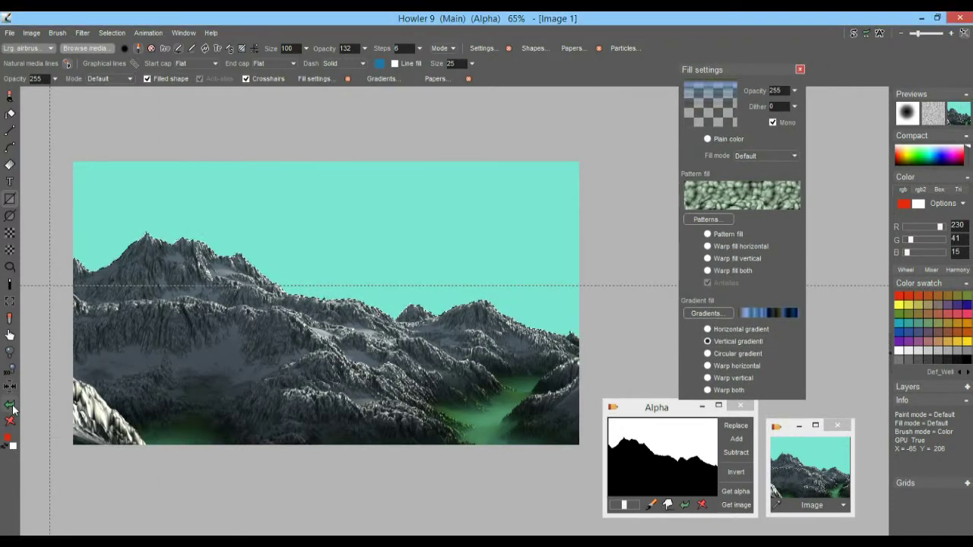
# Reopen the gradient sweep editor, reverse the gradient so its opaque end is last, and move the editor off the image.
pyautogui.click(791, 312)
pyautogui.click(530, 334)
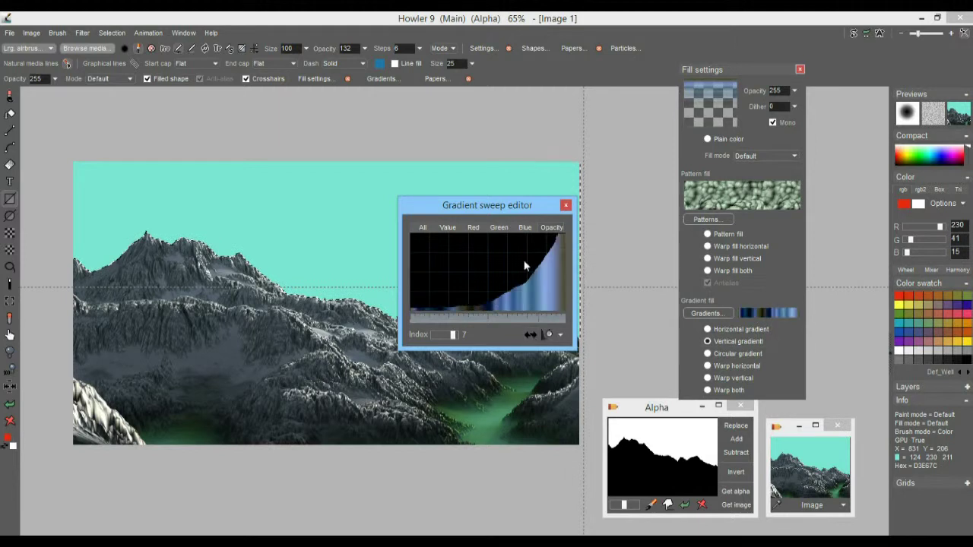
pyautogui.moveTo(469, 205); pyautogui.dragTo(923, 339)
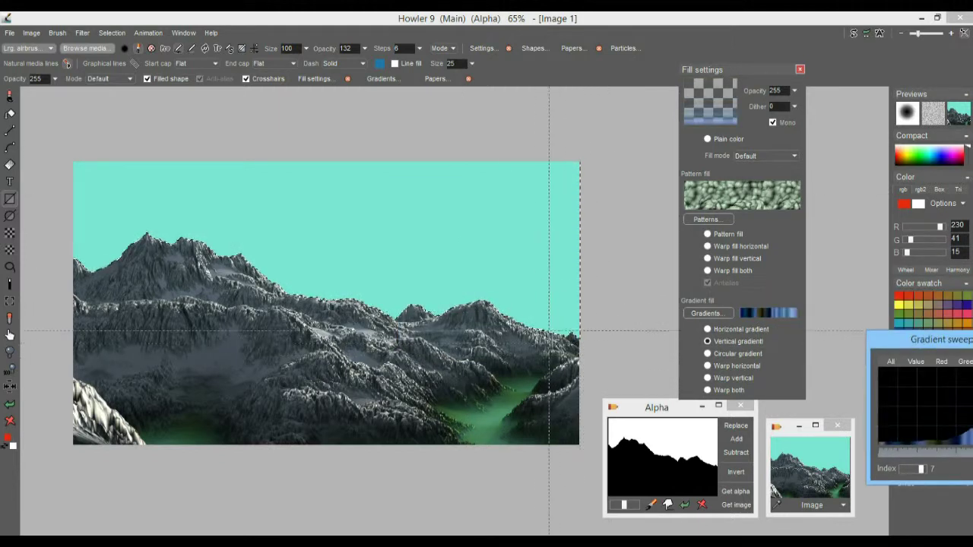
# Draw two gradient-filled rectangles over the whole selected sky and partly fade the last one with Interactive undo.
pyautogui.moveTo(593, 359); pyautogui.dragTo(72, 99)
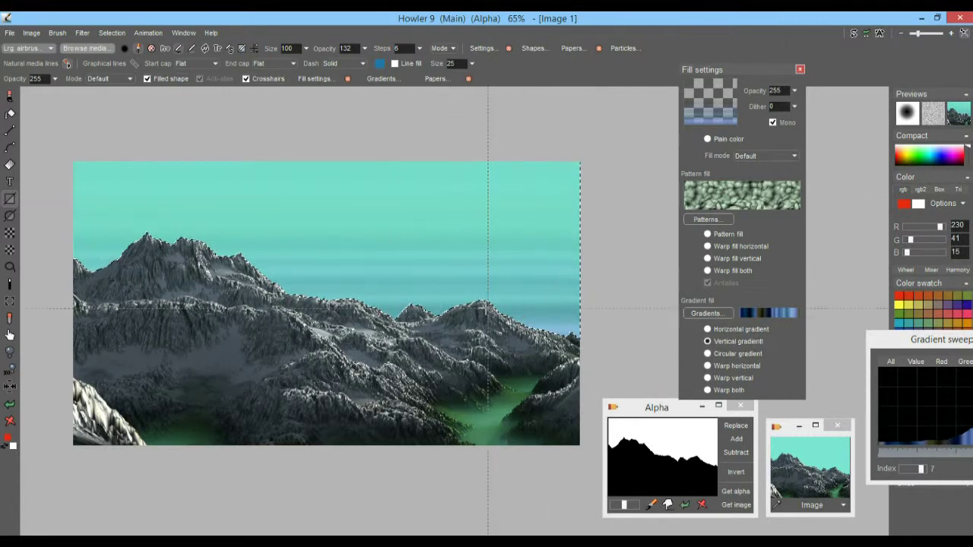
pyautogui.moveTo(598, 355); pyautogui.dragTo(117, 116)
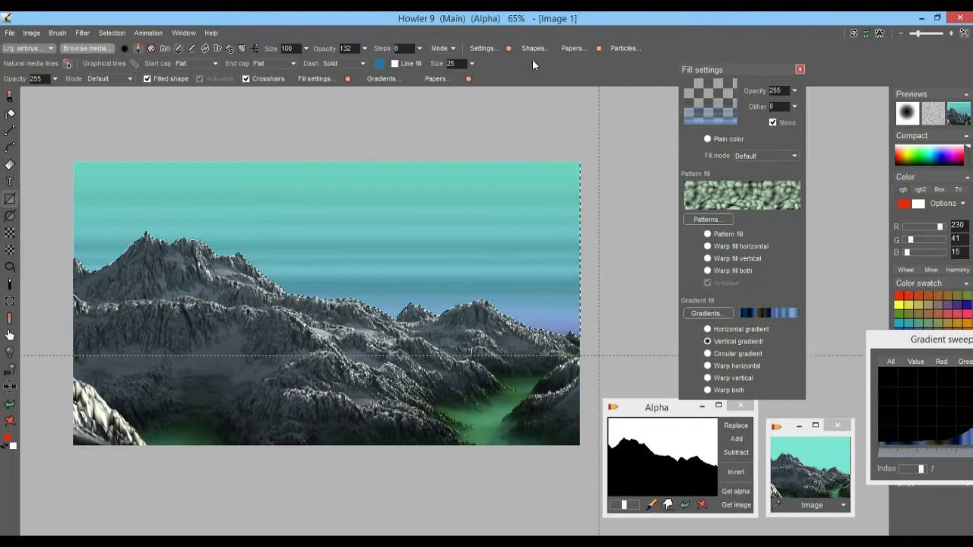
pyautogui.click(867, 32)
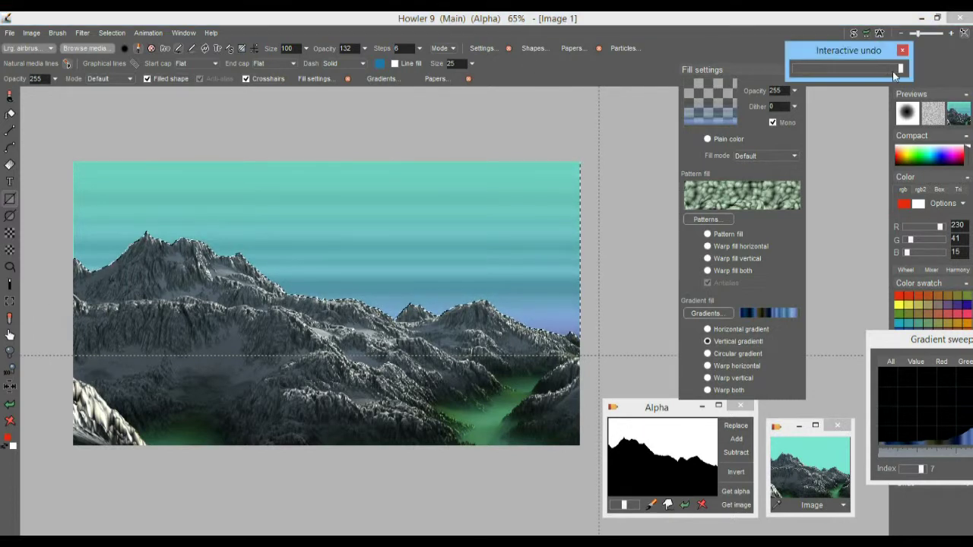
pyautogui.moveTo(902, 69); pyautogui.dragTo(831, 70)
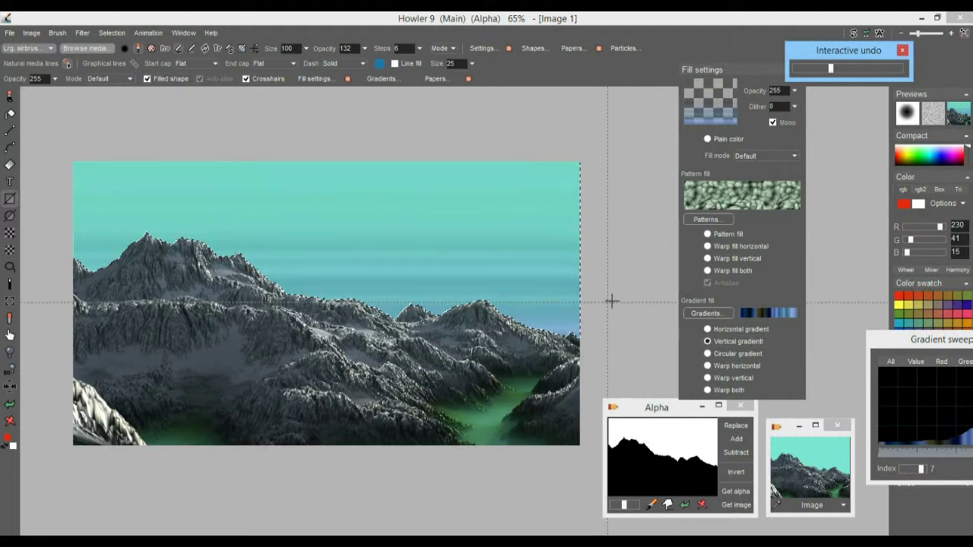
# Reshape the gradient's Opacity curve into a smoothed hump that falls off at the end, and move the sweep editor clear of the image.
pyautogui.moveTo(919, 343); pyautogui.dragTo(642, 257)
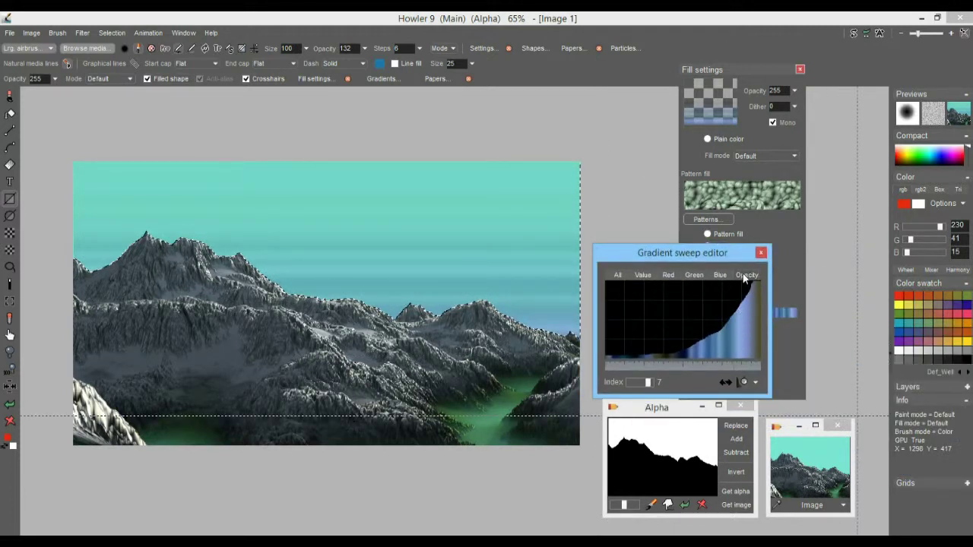
pyautogui.moveTo(732, 320)
pyautogui.mouseDown()
pyautogui.moveTo(753, 308)
pyautogui.moveTo(766, 366)
pyautogui.moveTo(748, 319)
pyautogui.moveTo(686, 348)
pyautogui.moveTo(592, 358)
pyautogui.moveTo(706, 345)
pyautogui.moveTo(732, 323)
pyautogui.mouseUp()
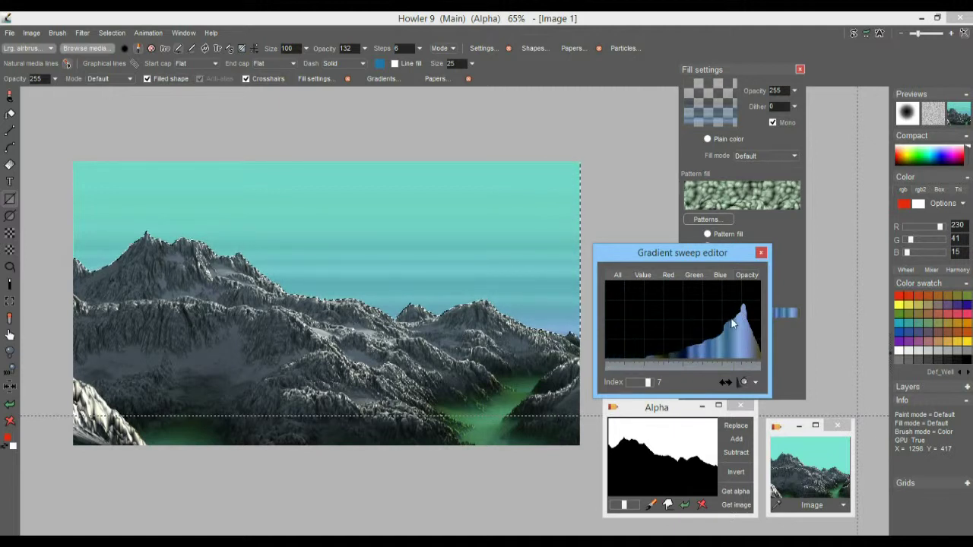
pyautogui.moveTo(743, 304); pyautogui.dragTo(692, 346)
pyautogui.click(744, 383)
pyautogui.moveTo(660, 253); pyautogui.dragTo(774, 245)
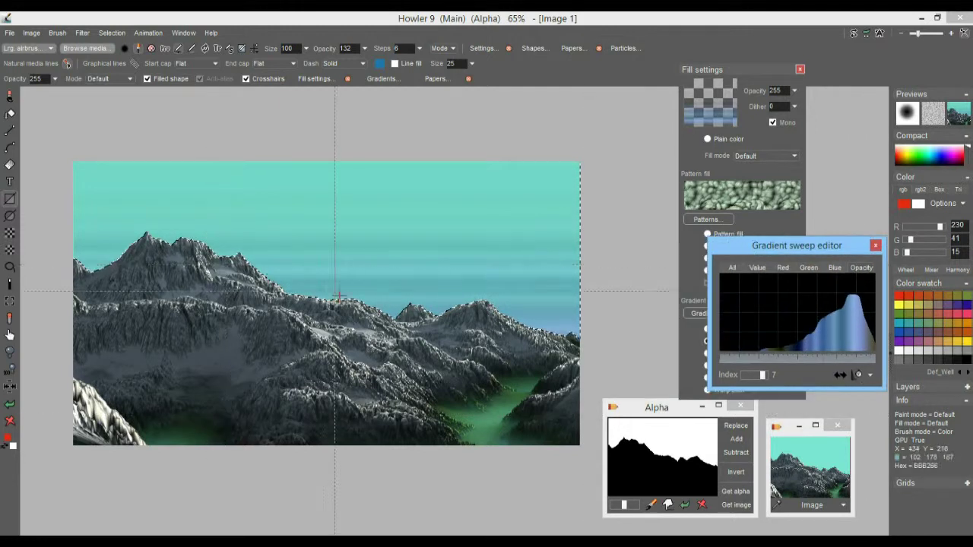
# Draw several gradient-filled rectangles over different parts of the sky to layer cloud bands, and undo them back to the plain sky.
pyautogui.moveTo(485, 355); pyautogui.dragTo(54, 99)
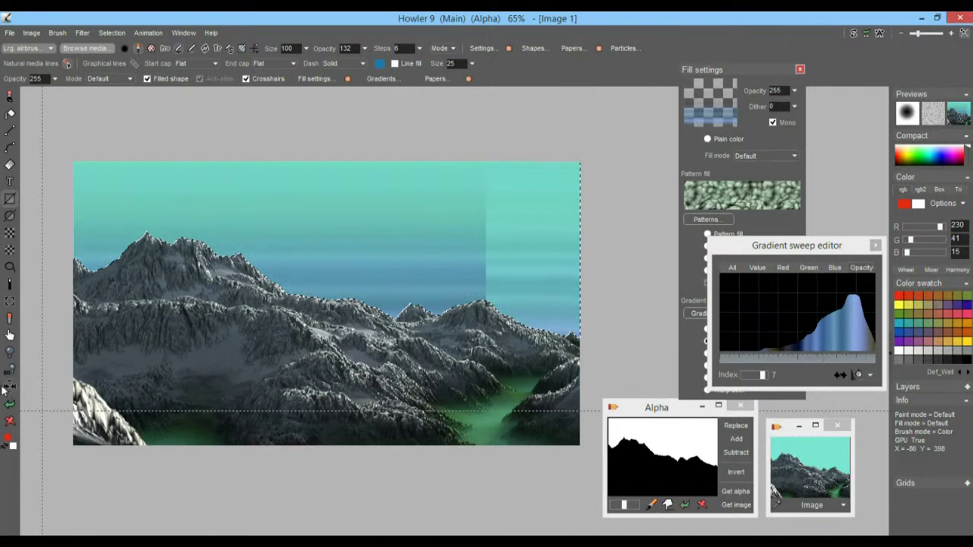
pyautogui.click(8, 408)
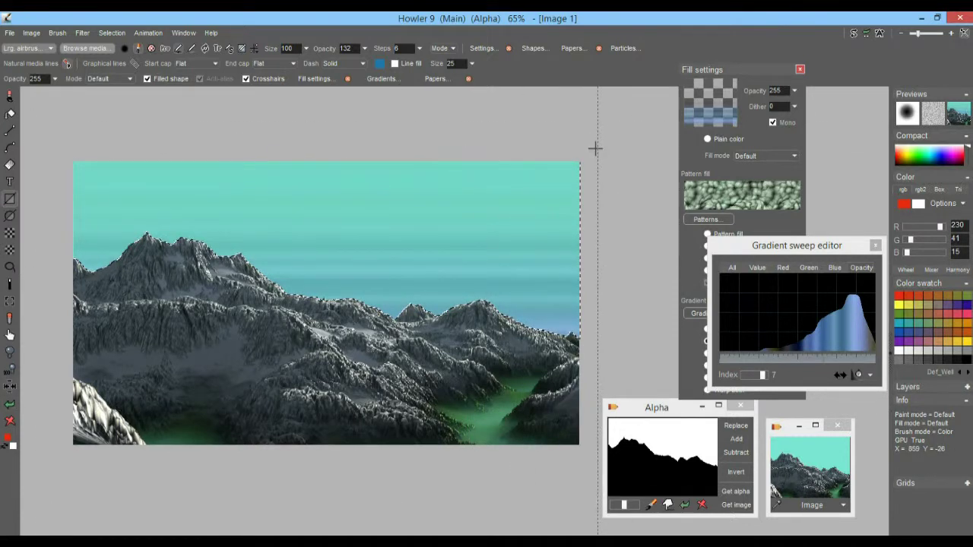
pyautogui.moveTo(61, 146); pyautogui.dragTo(41, 259)
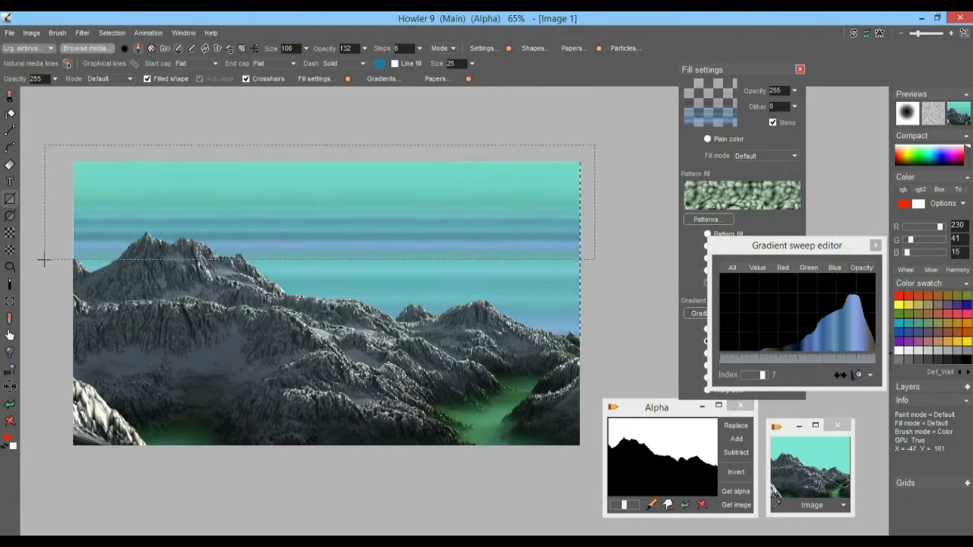
pyautogui.moveTo(614, 366); pyautogui.dragTo(65, 243)
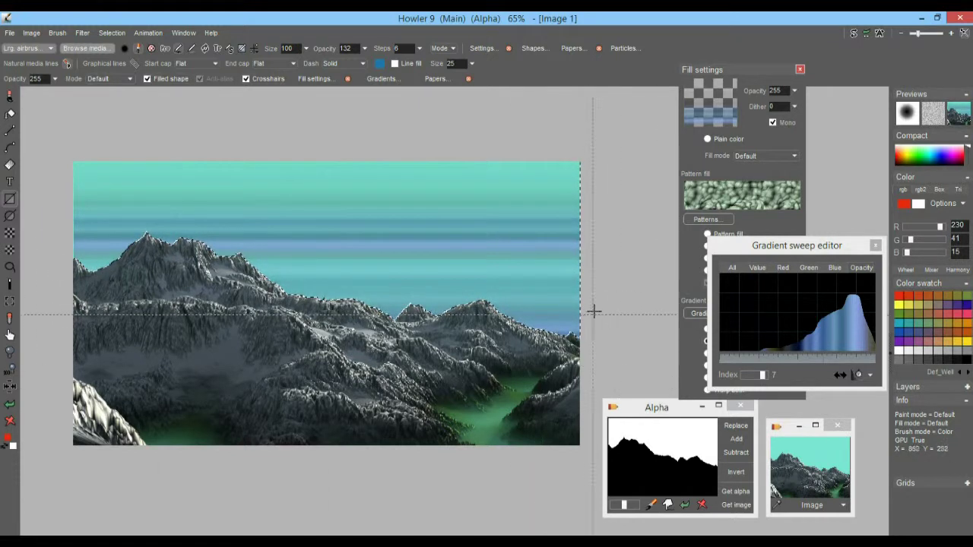
pyautogui.moveTo(403, 243); pyautogui.dragTo(37, 235)
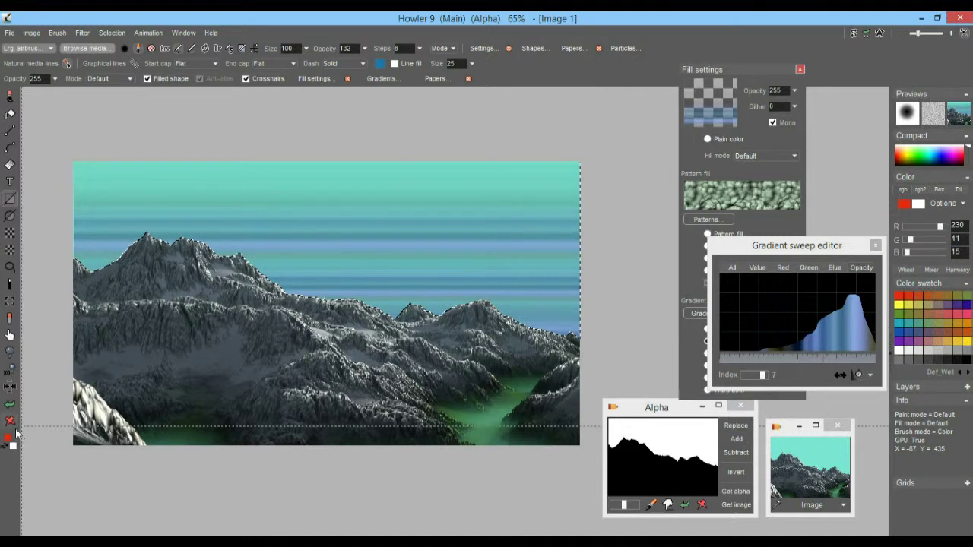
pyautogui.click(10, 405)
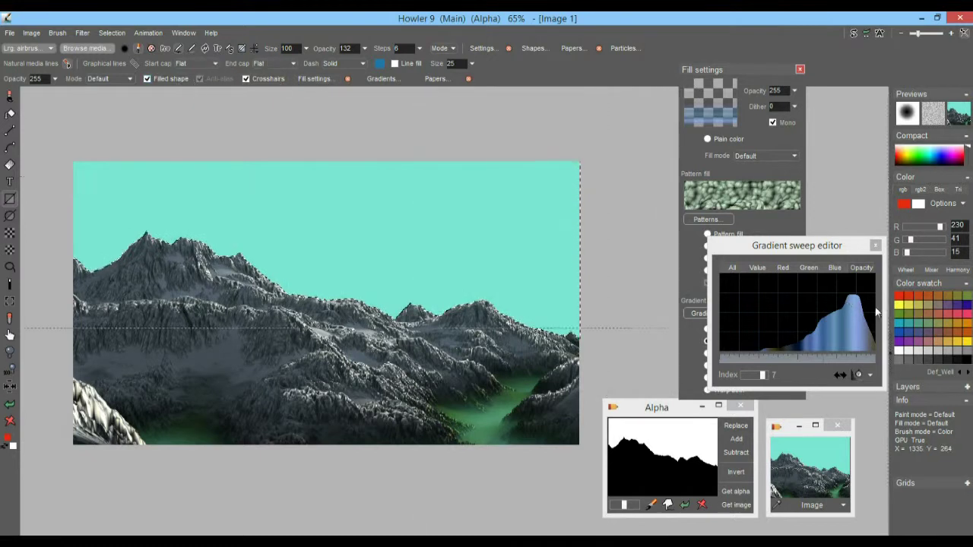
# Browse the gradient library, reopen the sweep editor from it, and place the editor beside the fill settings.
pyautogui.moveTo(791, 244); pyautogui.dragTo(893, 245)
pyautogui.click(708, 313)
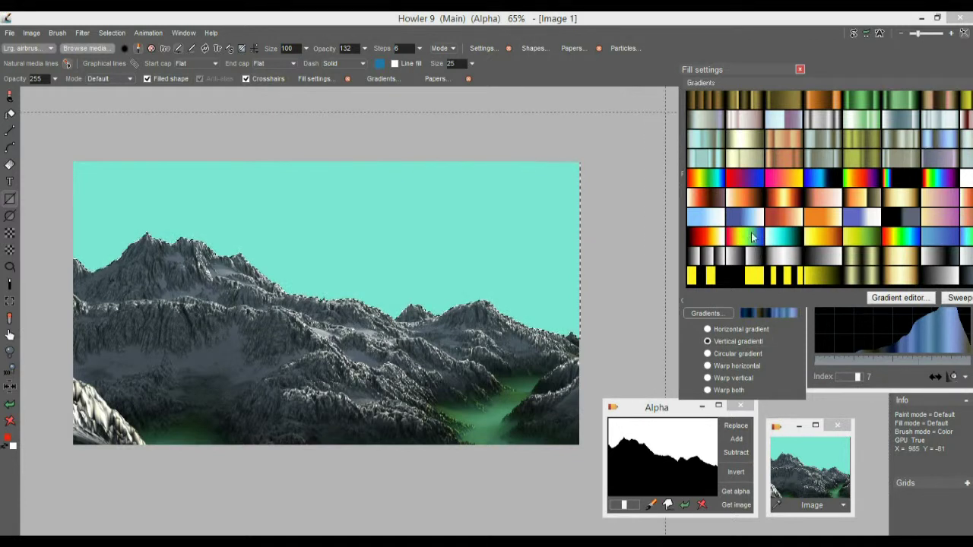
pyautogui.moveTo(754, 82); pyautogui.dragTo(666, 114)
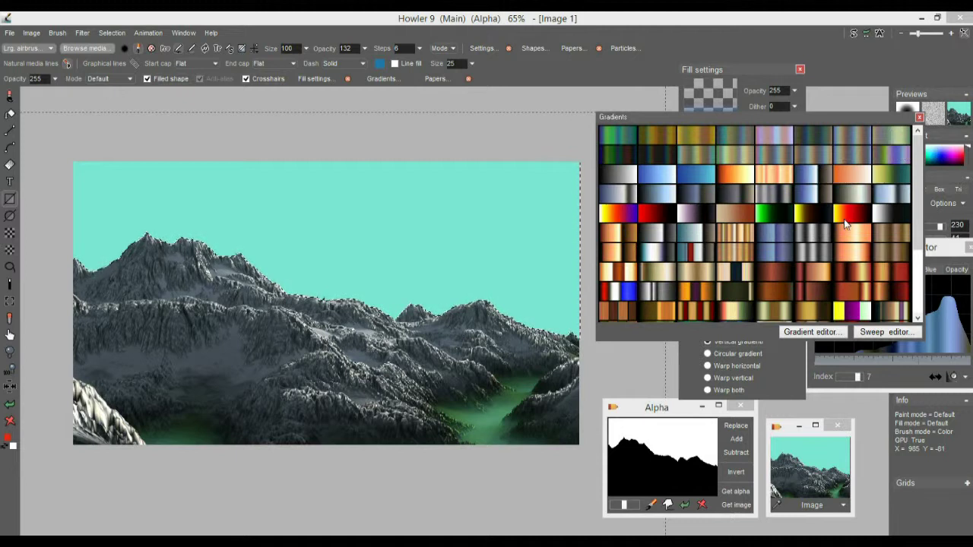
pyautogui.click(886, 332)
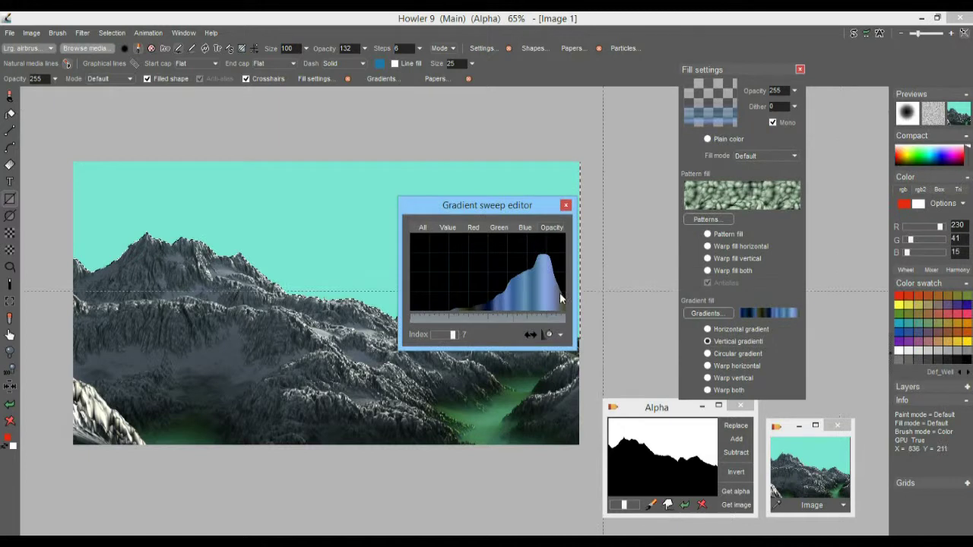
pyautogui.moveTo(504, 220); pyautogui.dragTo(592, 124)
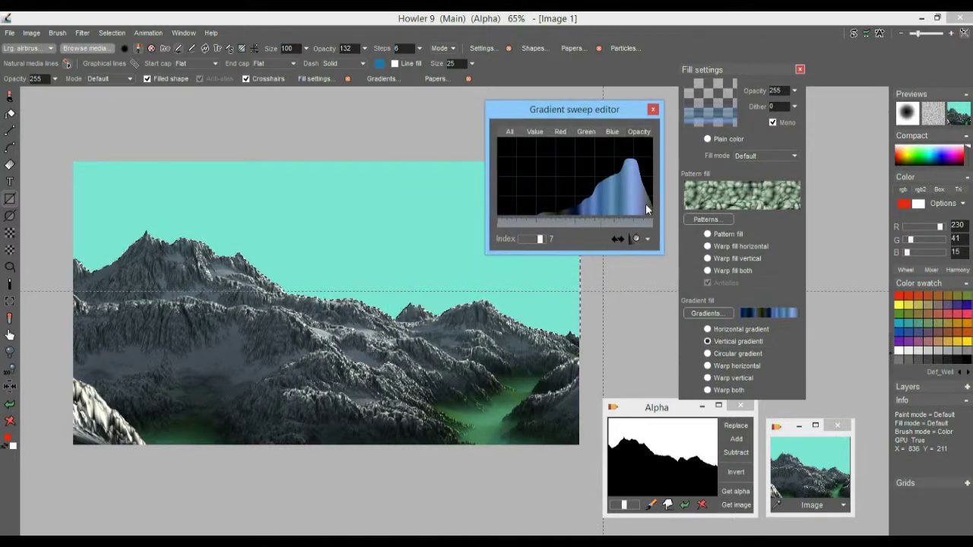
# Choose the library gradient that runs from blue through white to black and brown, at index 6 in the sweep editor.
pyautogui.click(713, 314)
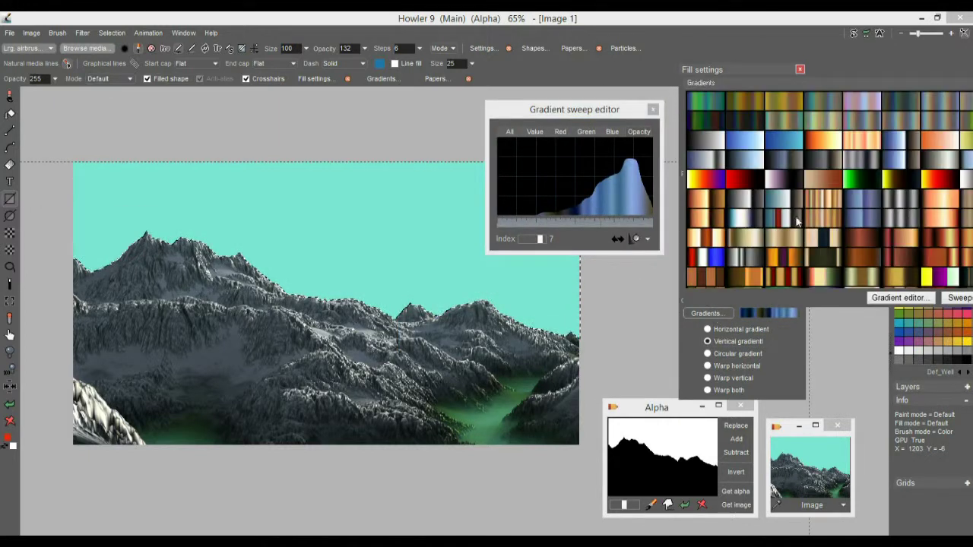
pyautogui.click(899, 158)
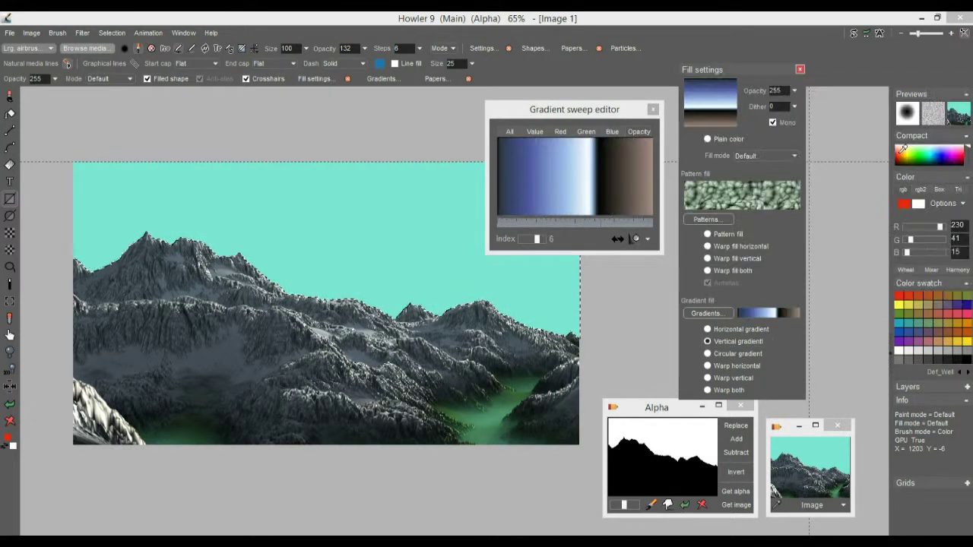
pyautogui.moveTo(537, 242)
pyautogui.mouseDown()
pyautogui.moveTo(522, 243)
pyautogui.moveTo(538, 250)
pyautogui.mouseUp()
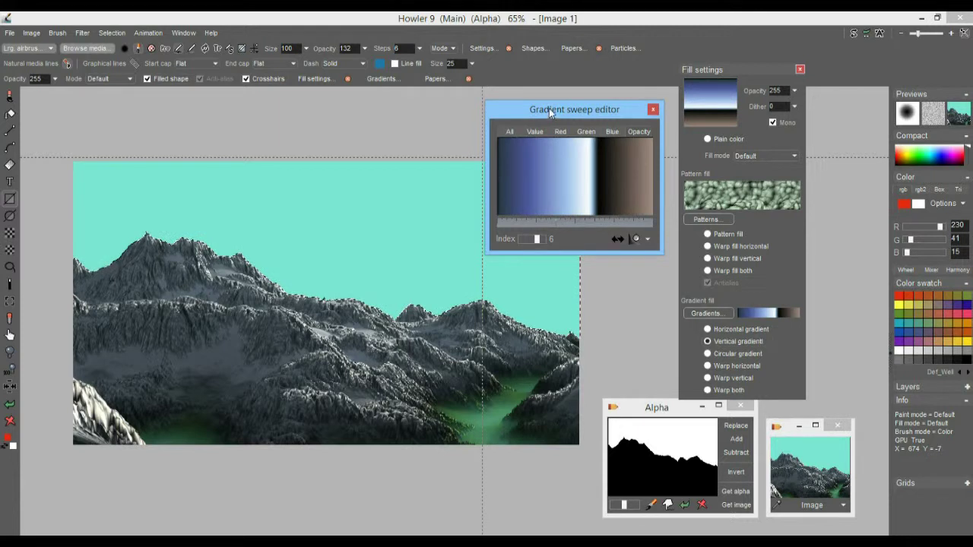
# Move the sweep editor off the image and draw two rectangles filled with the blue-white-brown gradient over the selected sky.
pyautogui.moveTo(550, 111); pyautogui.dragTo(886, 194)
pyautogui.moveTo(492, 146); pyautogui.dragTo(461, 65)
pyautogui.moveTo(653, 76); pyautogui.dragTo(667, 114)
pyautogui.moveTo(41, 472); pyautogui.dragTo(711, 161)
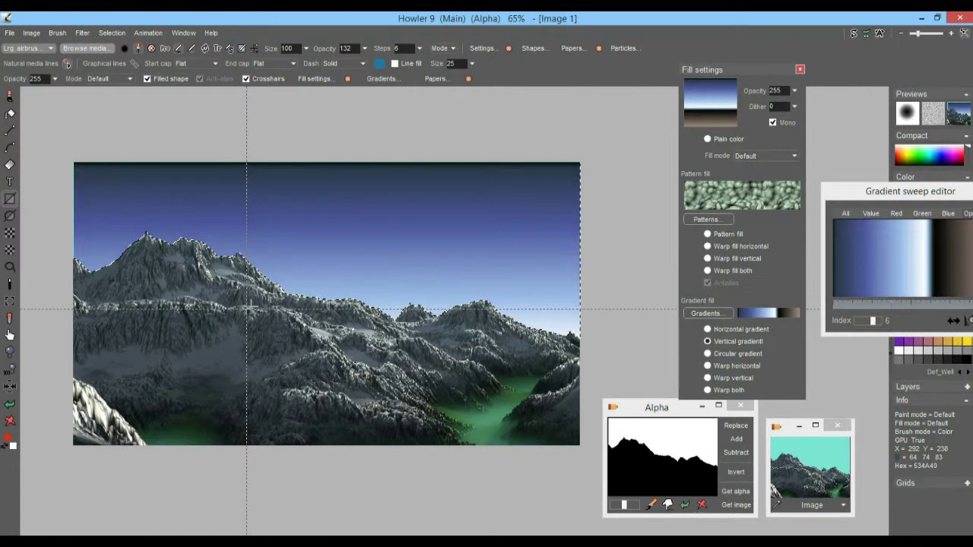
pyautogui.moveTo(51, 363); pyautogui.dragTo(627, 158)
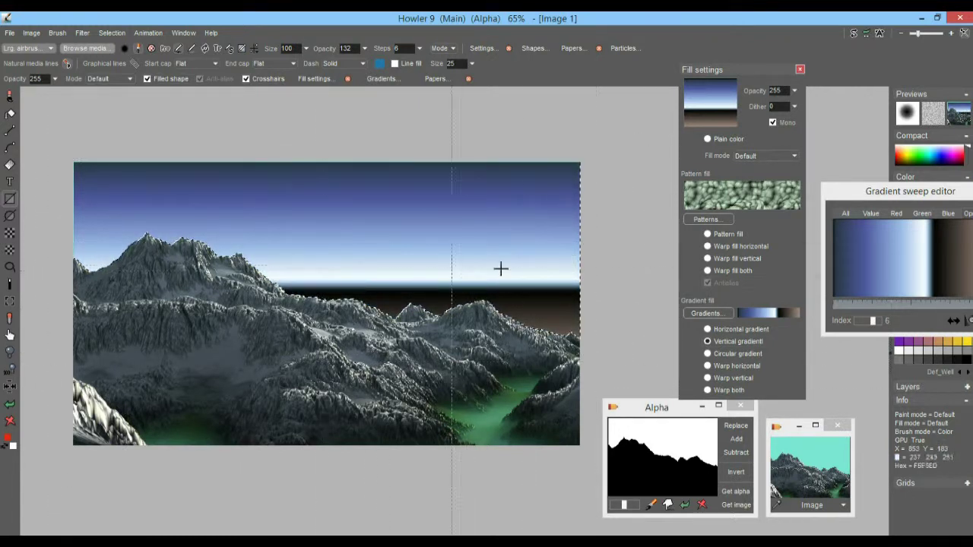
# Choose the black-orange-to-white gradient from the library and bring the sweep editor closer to examine its index slider.
pyautogui.click(706, 314)
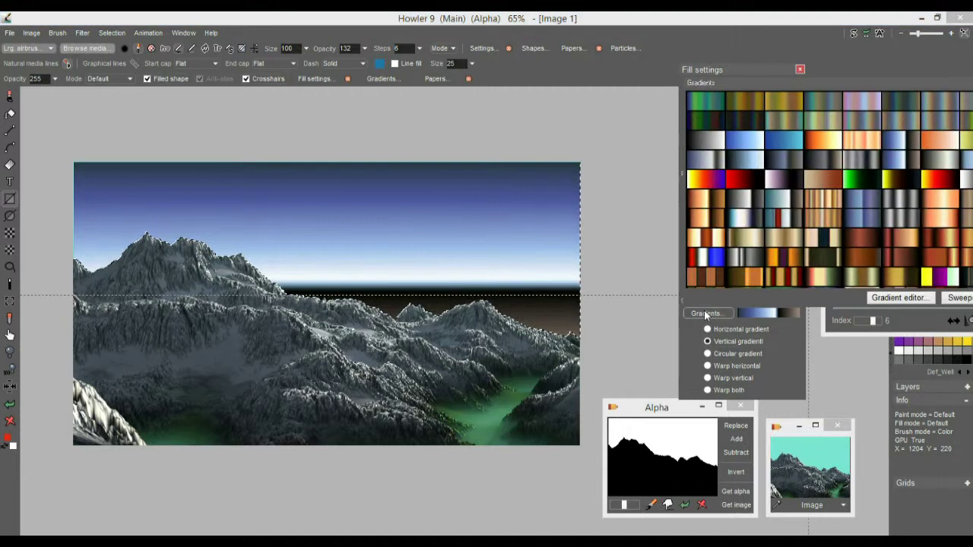
pyautogui.click(821, 144)
pyautogui.moveTo(893, 198); pyautogui.dragTo(676, 191)
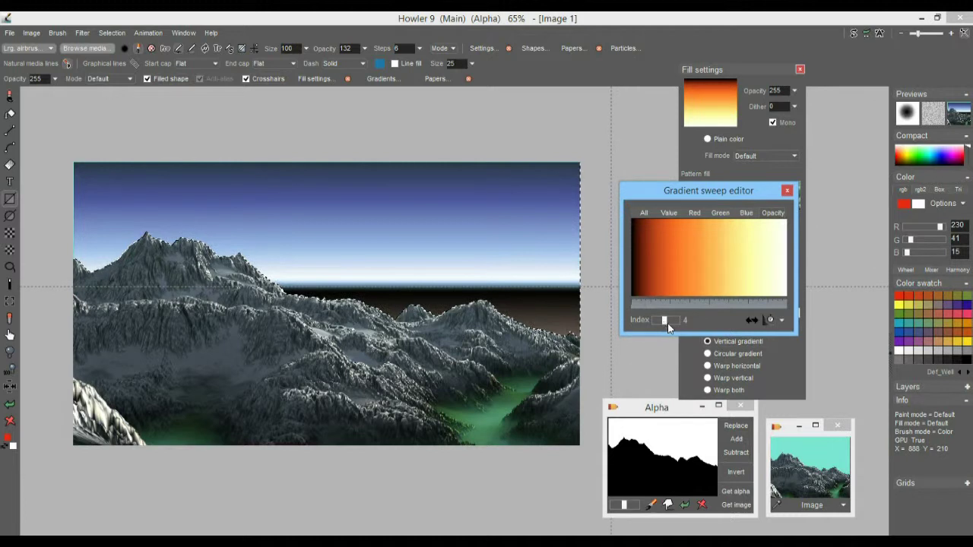
pyautogui.moveTo(662, 322)
pyautogui.mouseDown()
pyautogui.moveTo(681, 327)
pyautogui.moveTo(668, 323)
pyautogui.mouseUp()
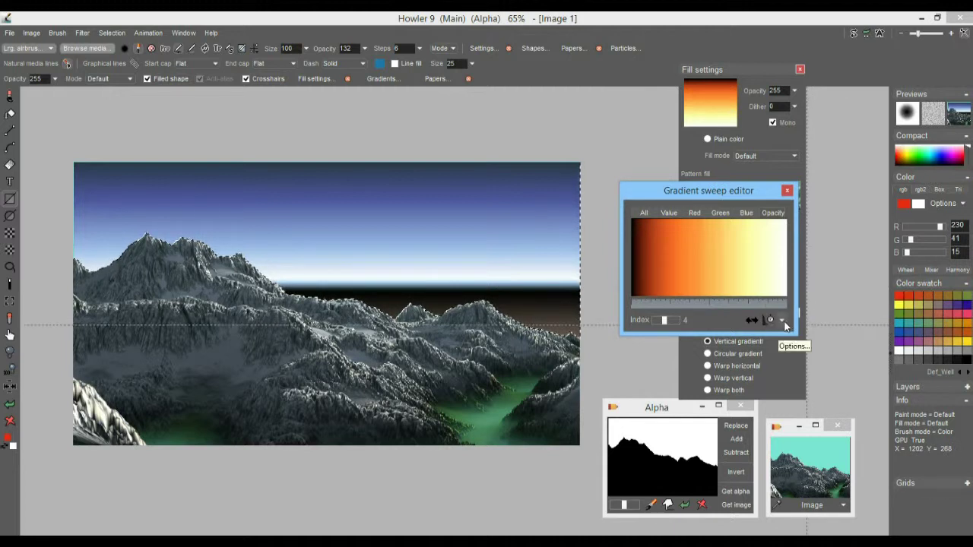
# Load the Skys.grd gradient set into the sweep editor.
pyautogui.click(783, 321)
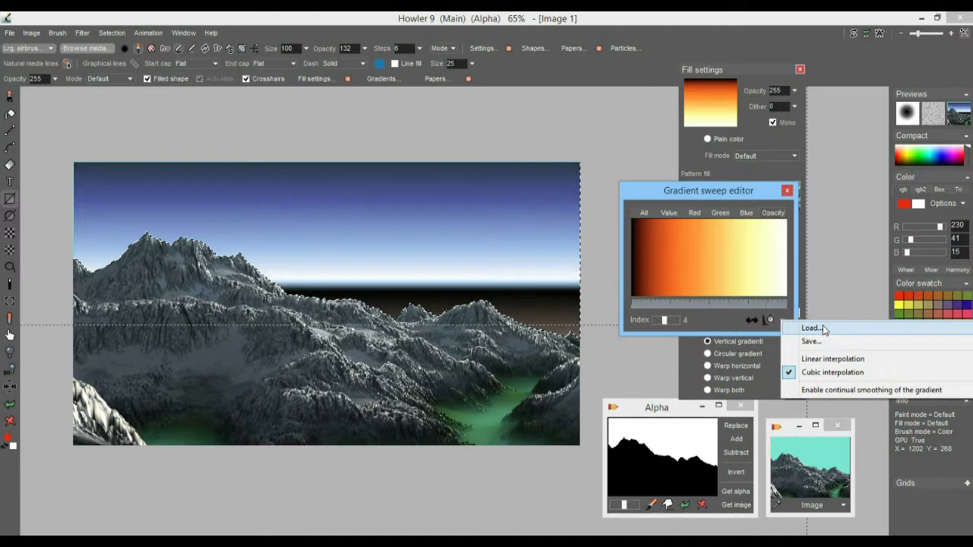
pyautogui.click(811, 328)
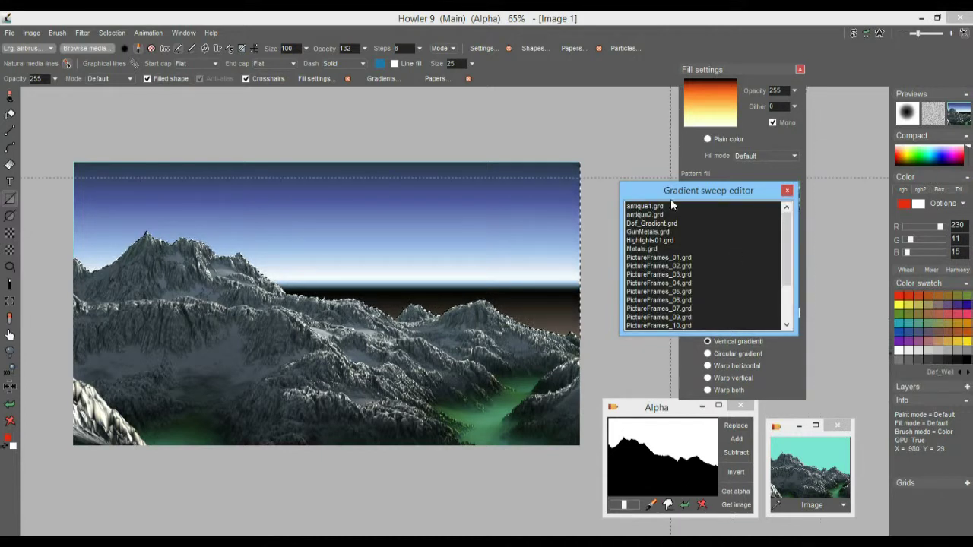
pyautogui.moveTo(785, 225); pyautogui.dragTo(787, 276)
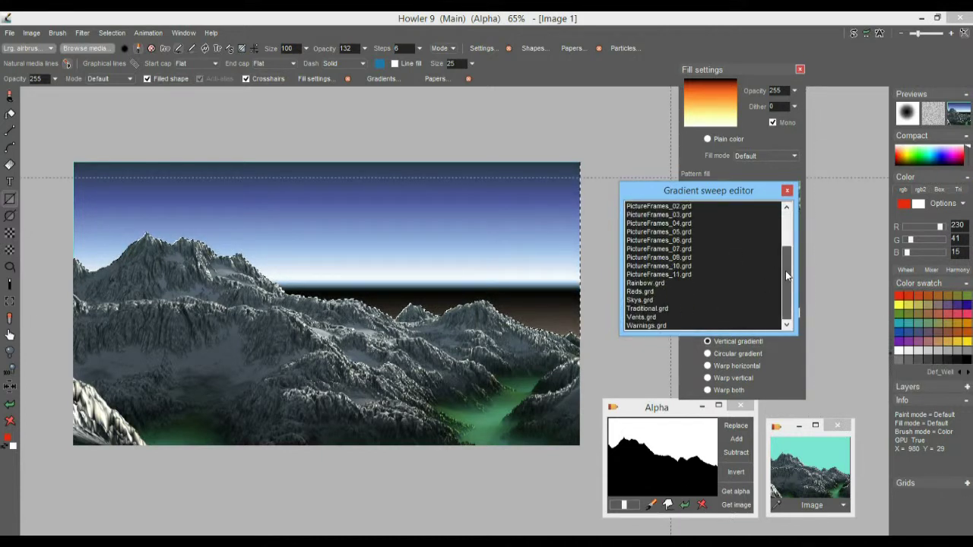
pyautogui.doubleClick(642, 300)
# Select gradient index 8, move the sweep editor off the image, and draw a rectangle filled with it over the whole selected sky.
pyautogui.moveTo(665, 323); pyautogui.dragTo(682, 324)
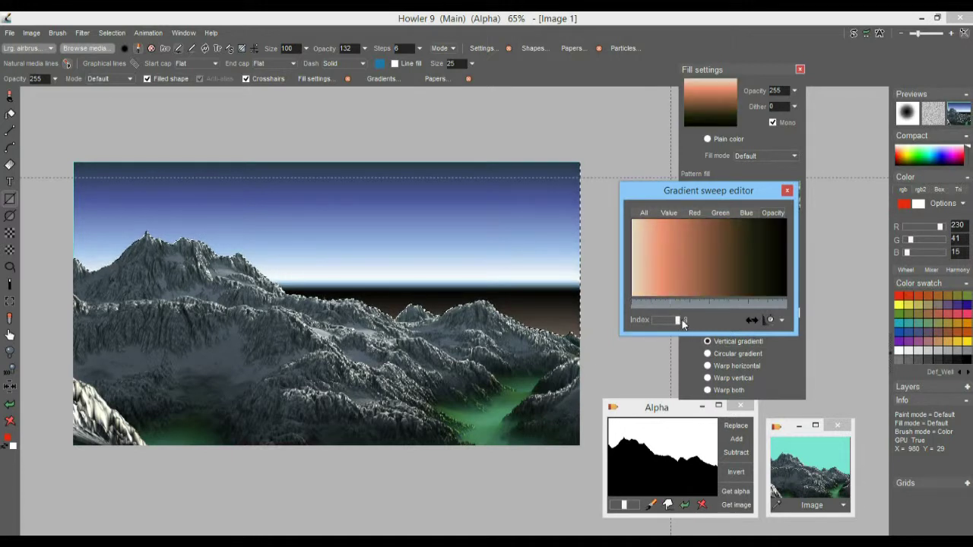
pyautogui.moveTo(711, 191); pyautogui.dragTo(860, 210)
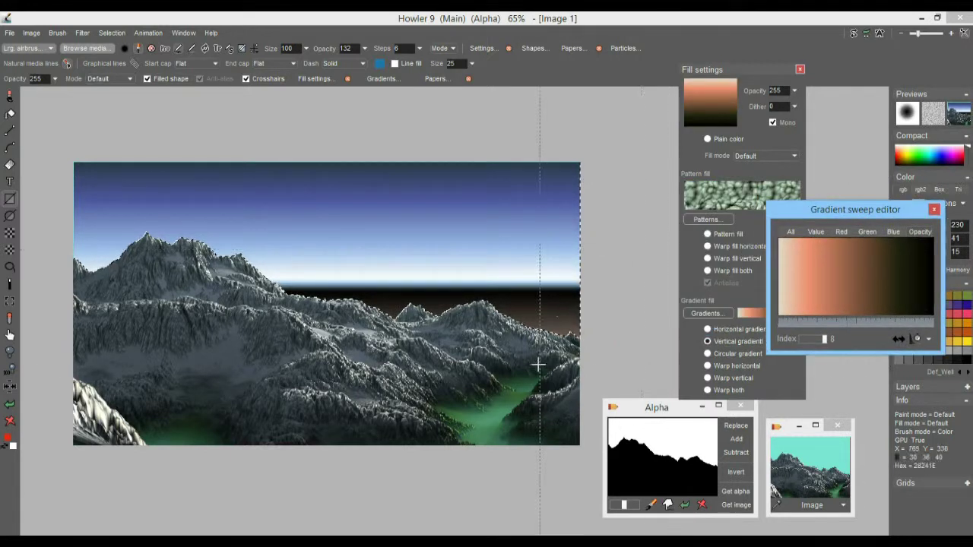
pyautogui.moveTo(596, 349); pyautogui.dragTo(51, 155)
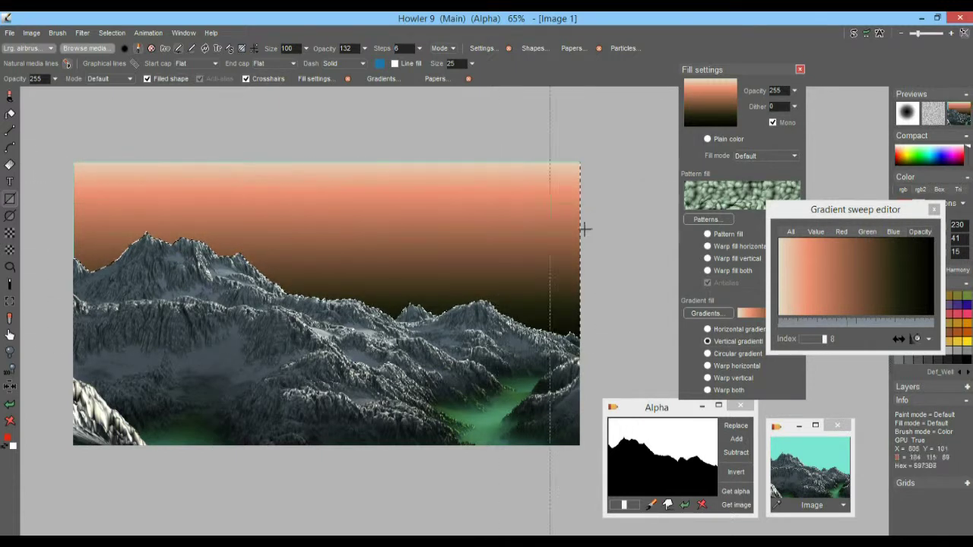